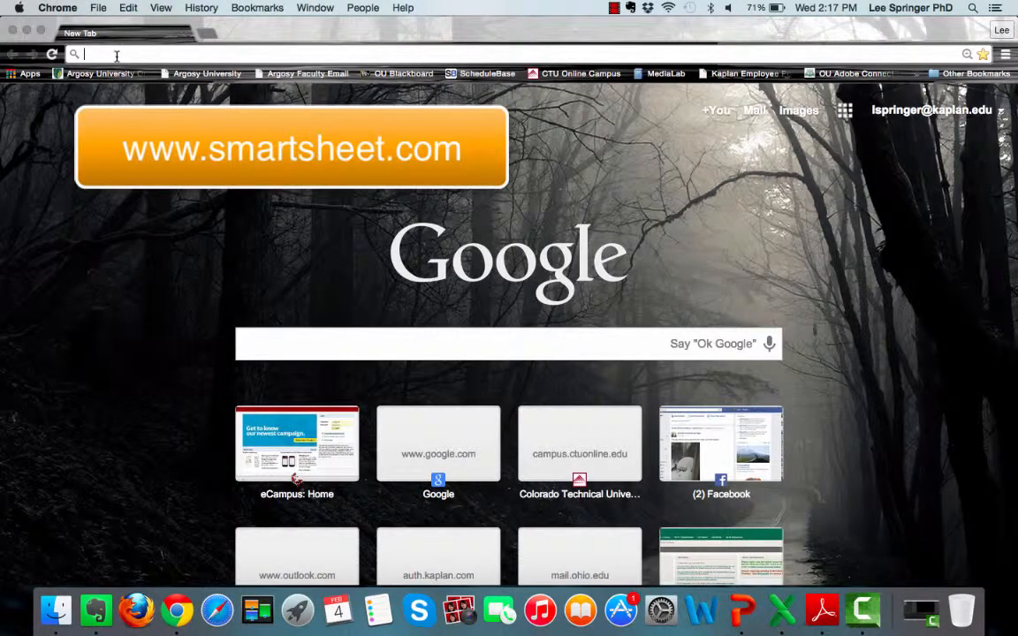
click(115, 56)
text(www.sm)
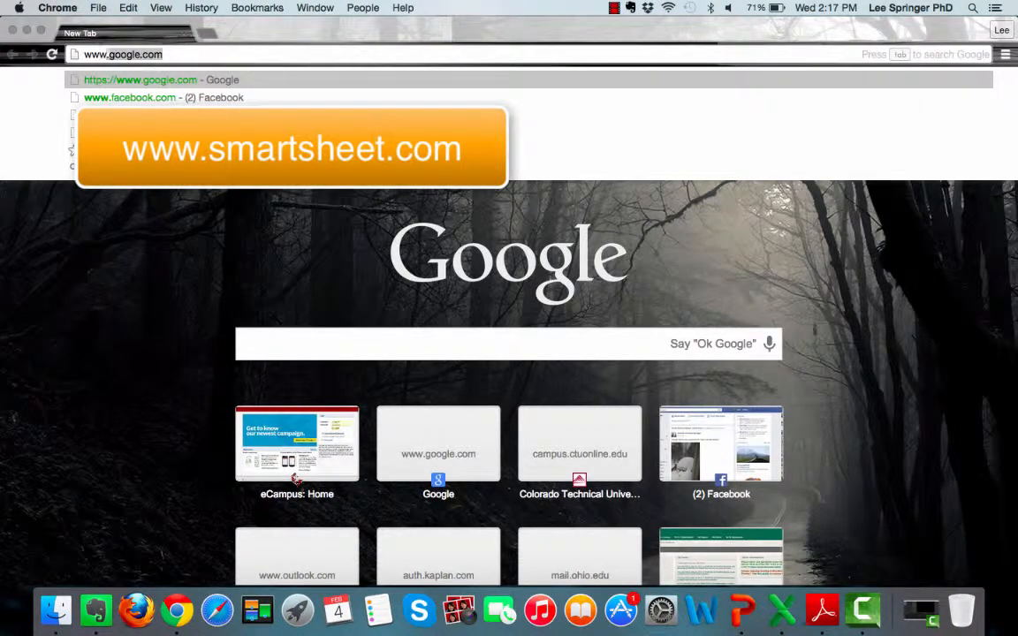
text(r)
key(BackSpace)
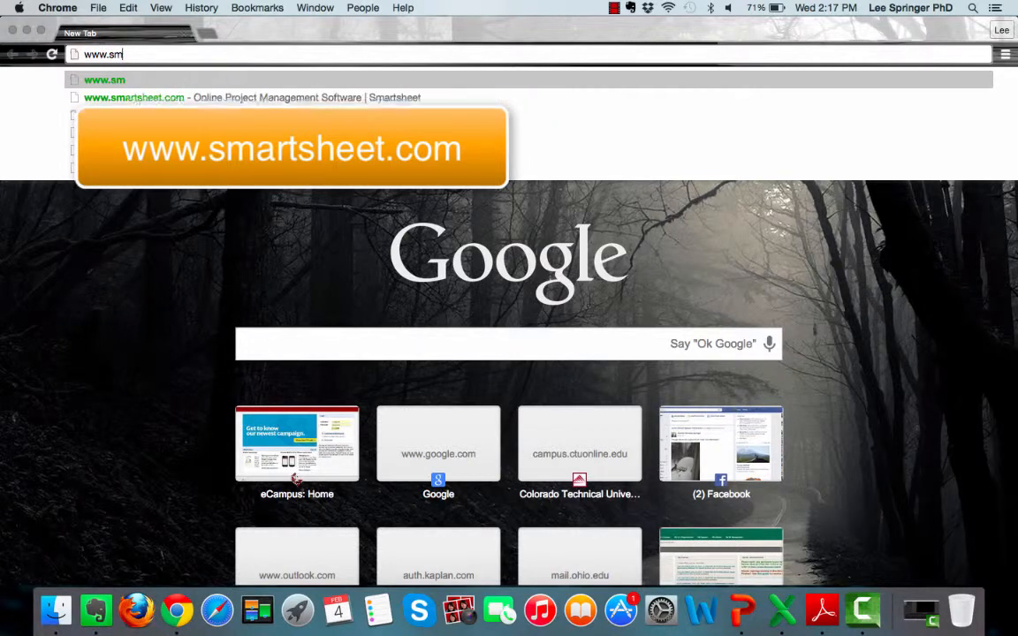
text(art)
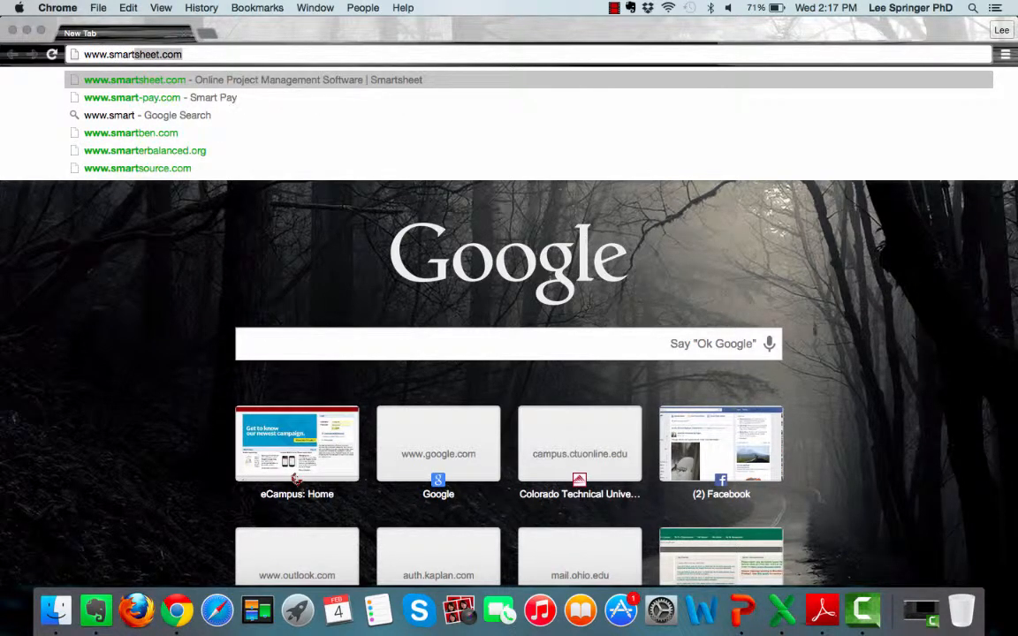
key(Return)
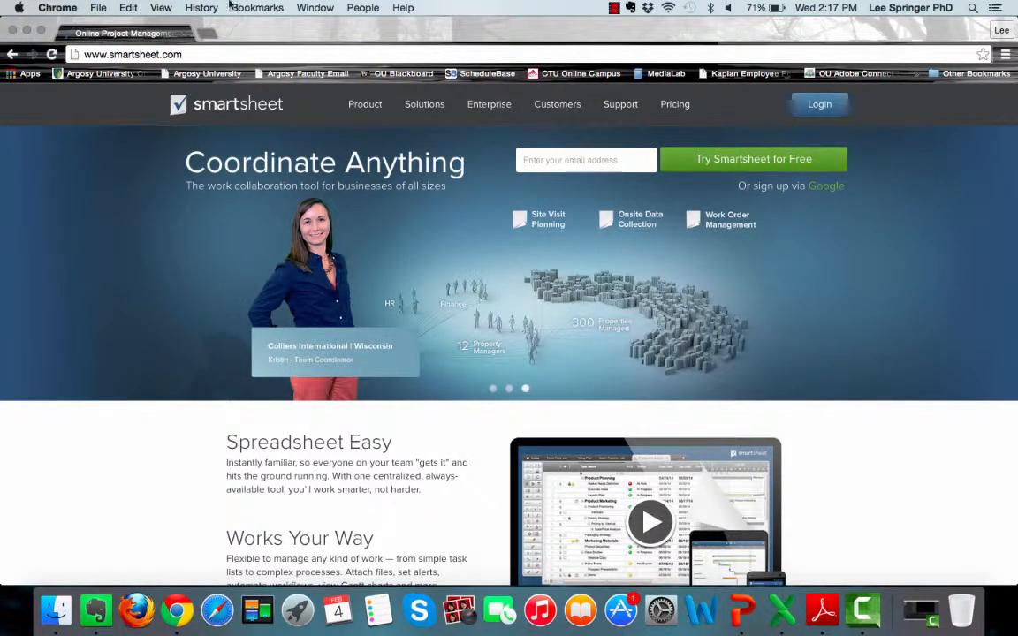
- Go to the Smartsheet app and sign out of the account
click(813, 106)
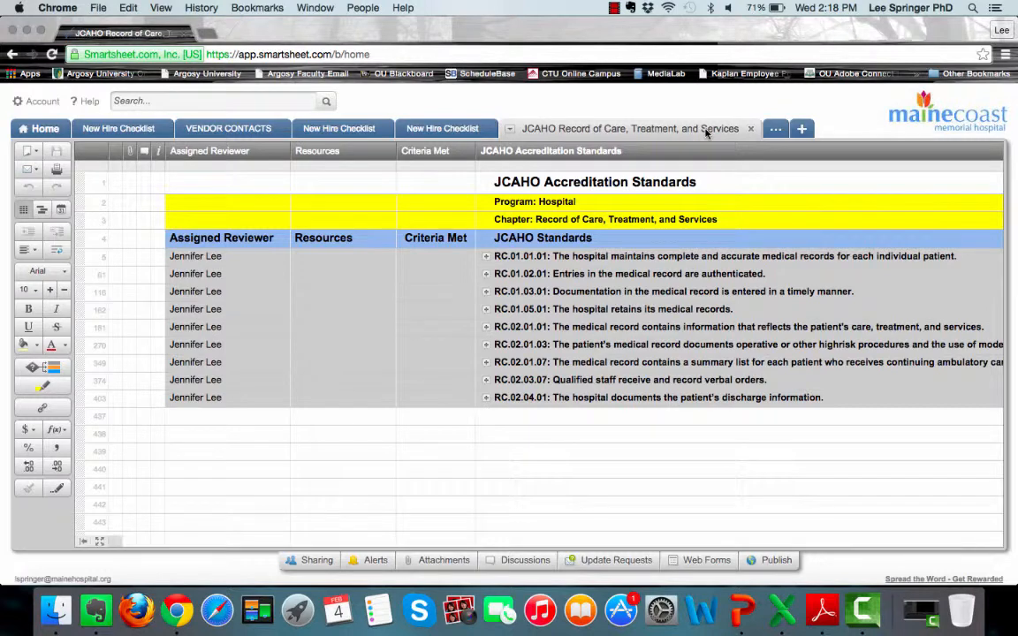
click(40, 103)
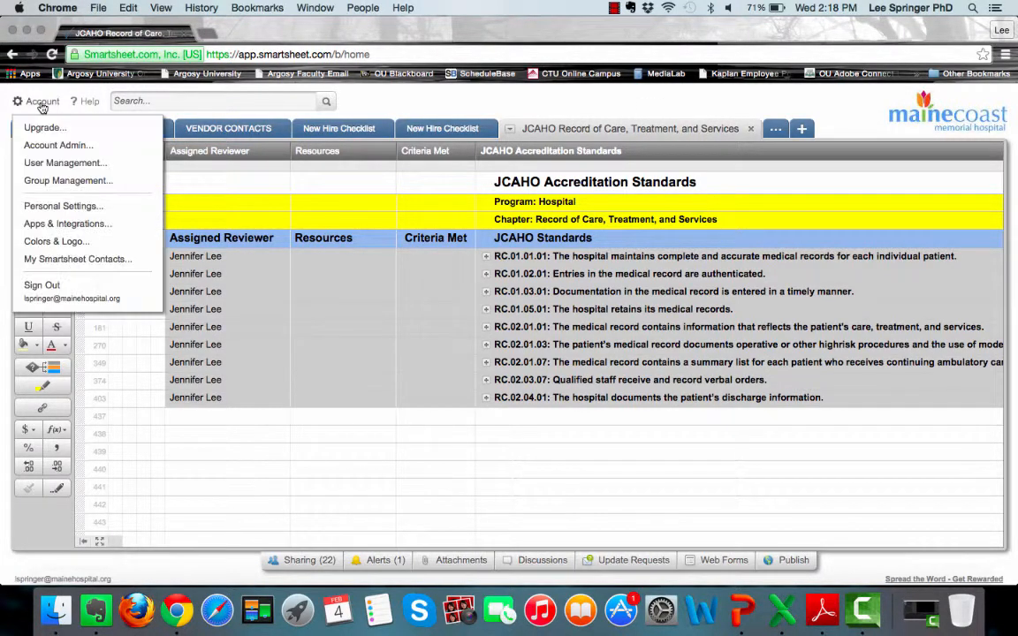
click(39, 284)
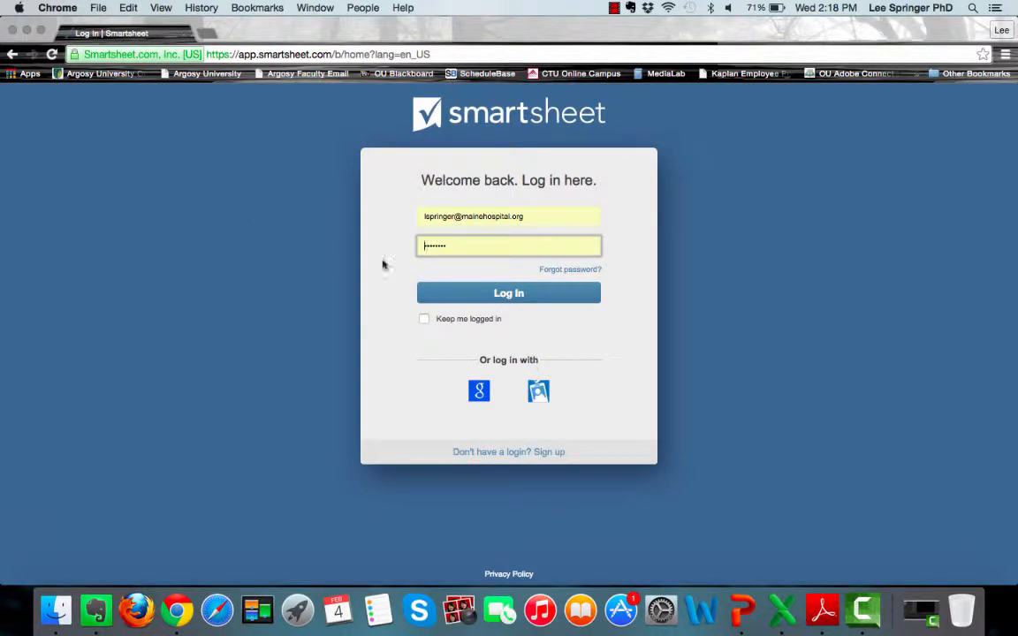
- Log back in using the saved account email and password
click(528, 217)
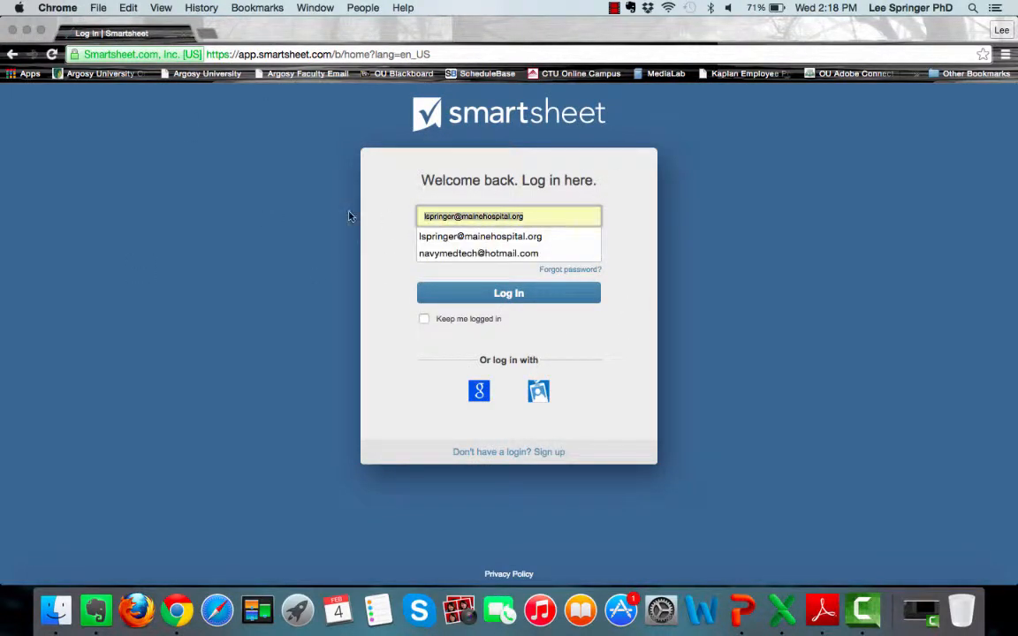
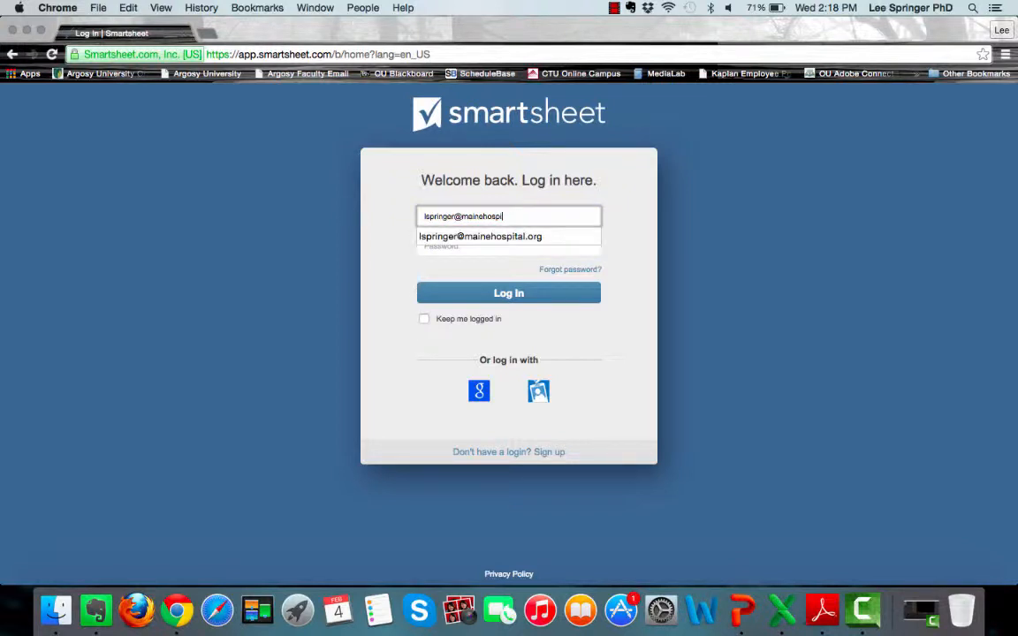
key(Down)
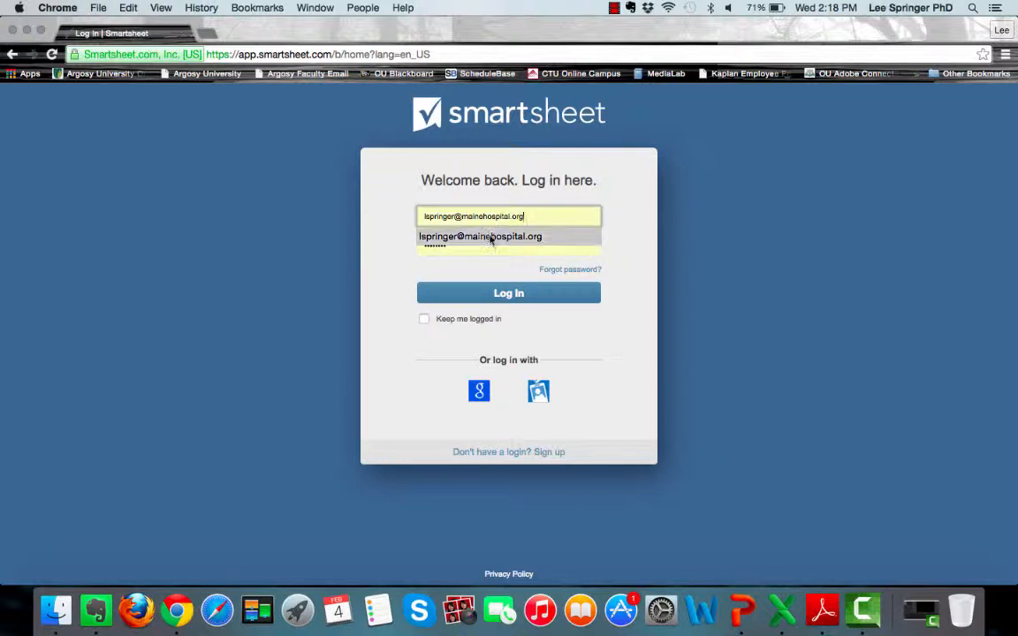
click(452, 245)
text(••)
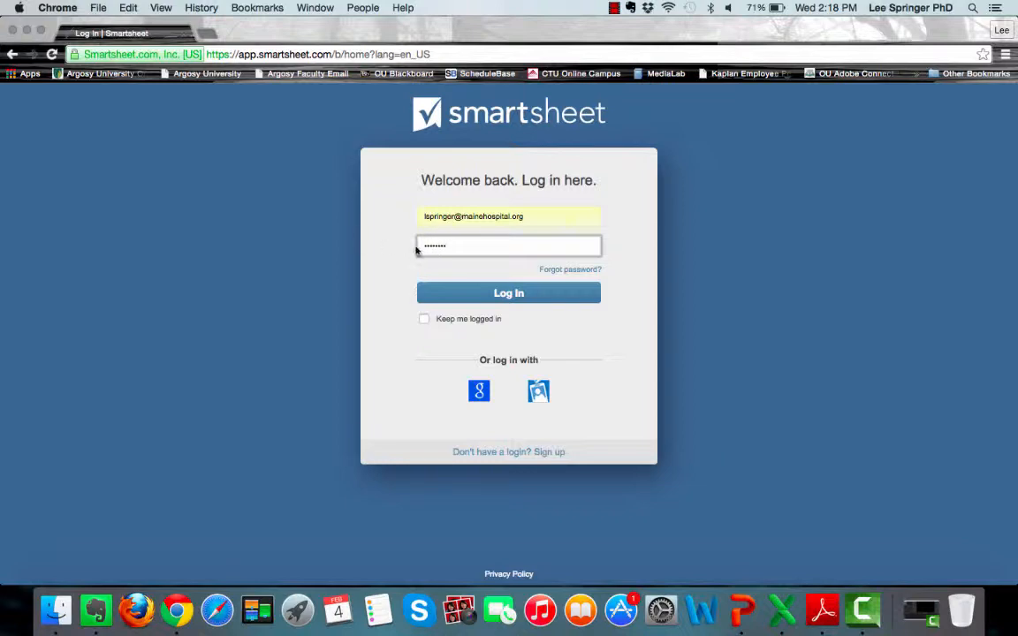
click(501, 297)
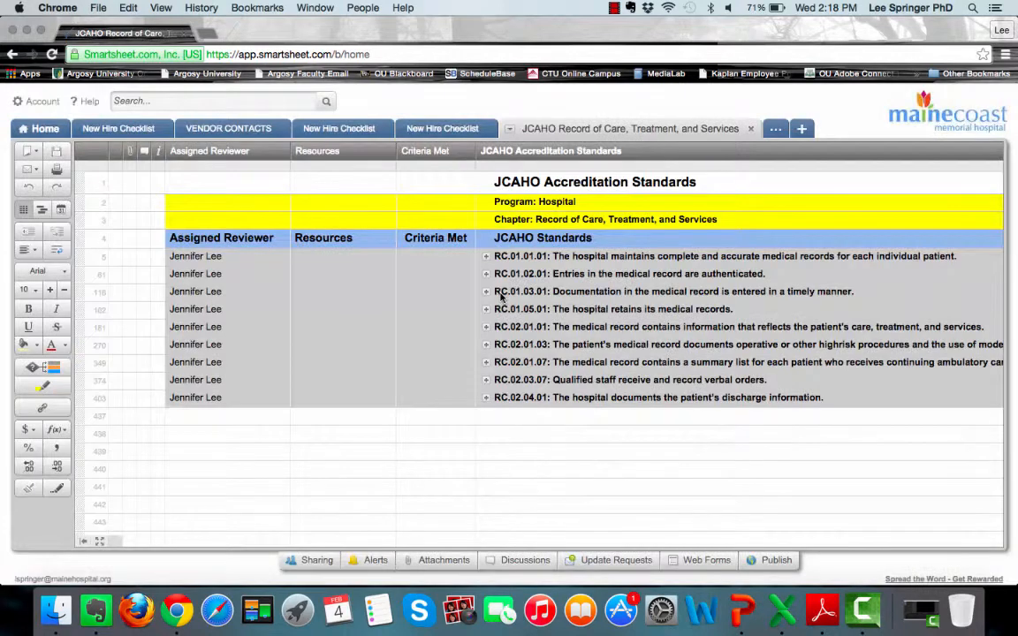
- From Home, browse several workspaces and settle on MCMH Joint Commission Check Lists
click(42, 130)
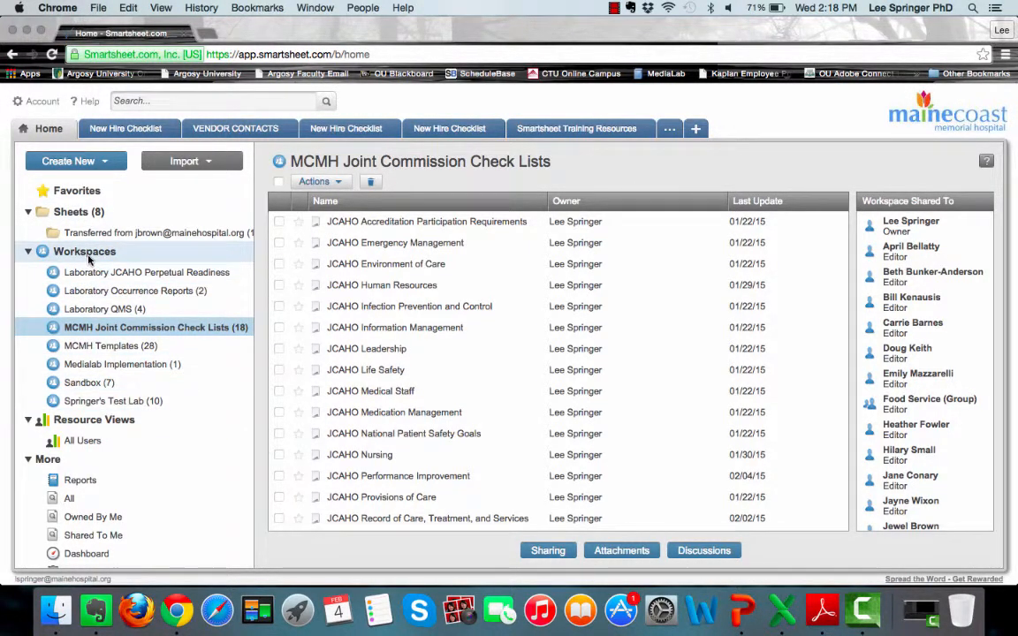
click(88, 289)
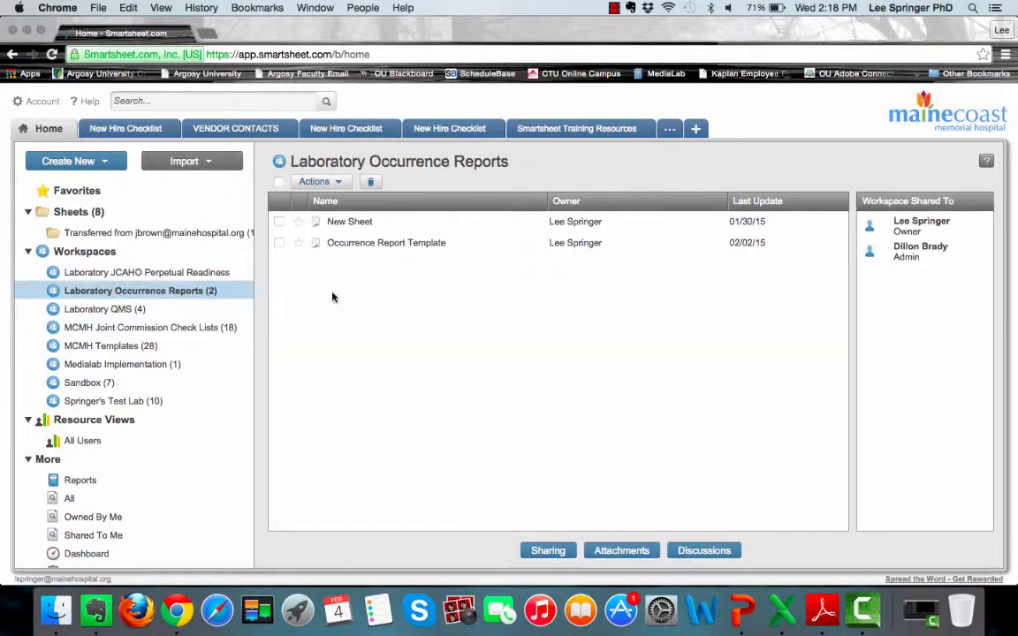
click(88, 314)
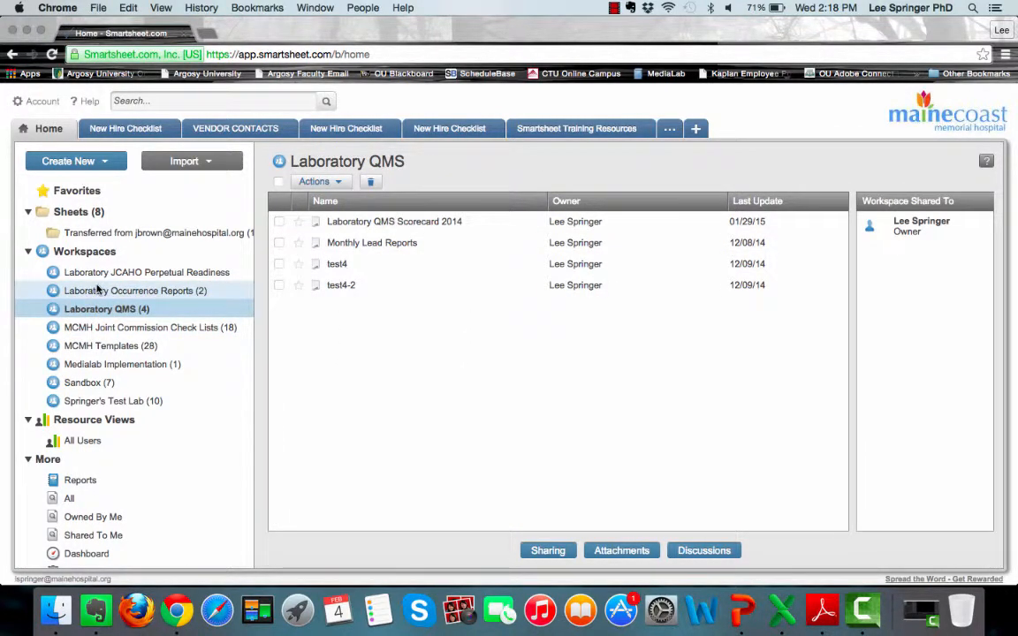
click(88, 384)
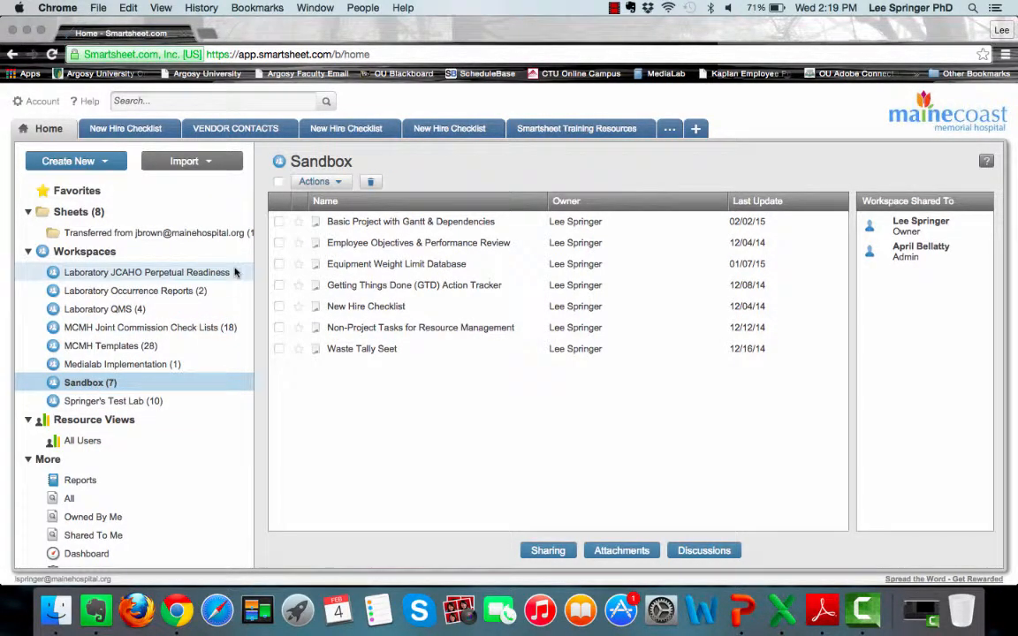
click(125, 331)
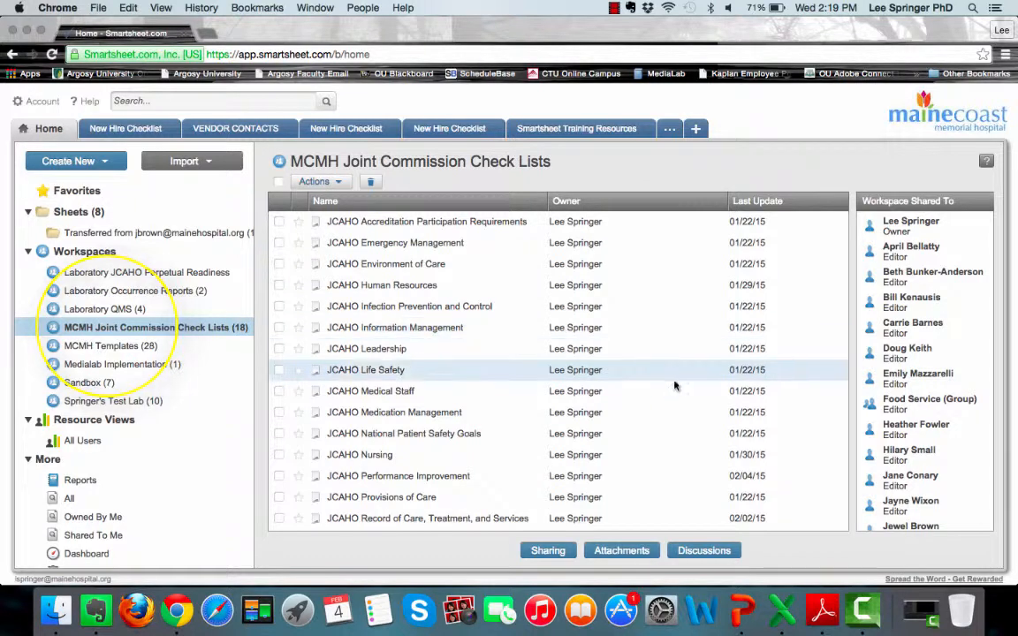
scroll(682, 422, down, 3)
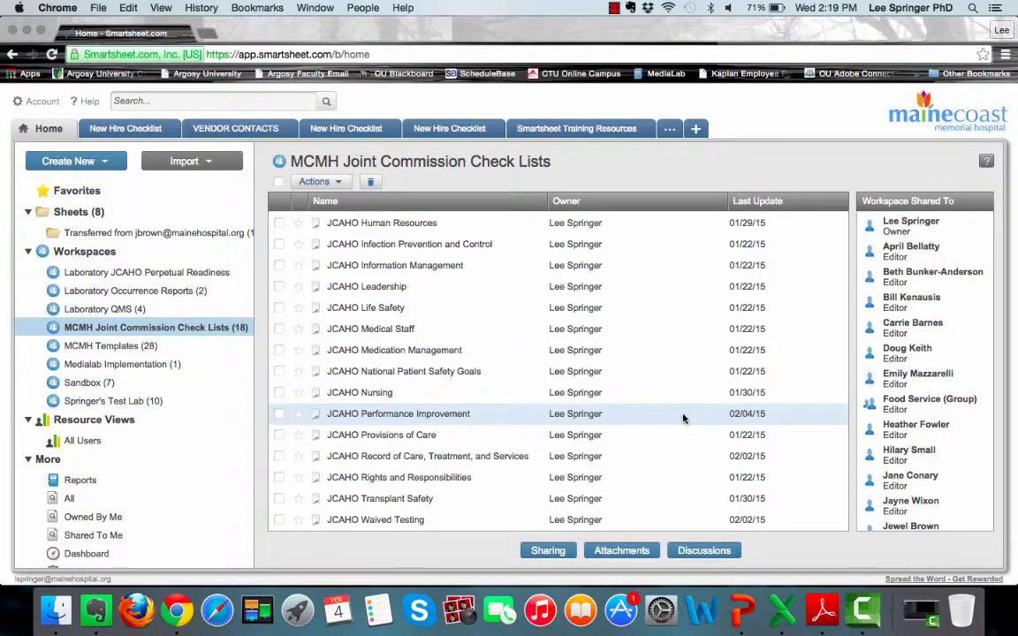
- Review the workspace's attachment summary, then close it
click(619, 550)
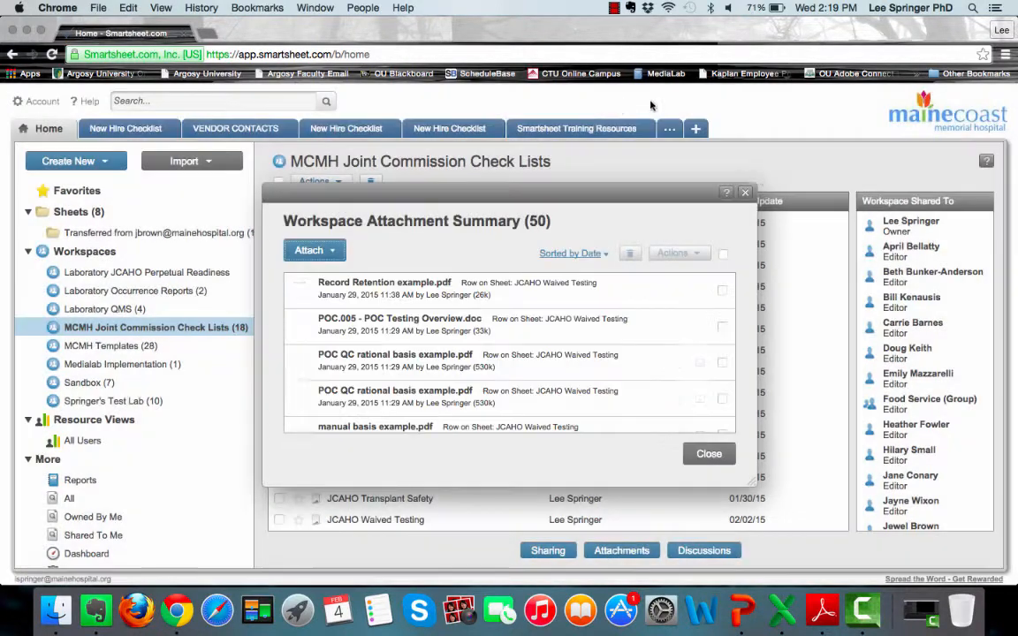
scroll(672, 362, down, 10)
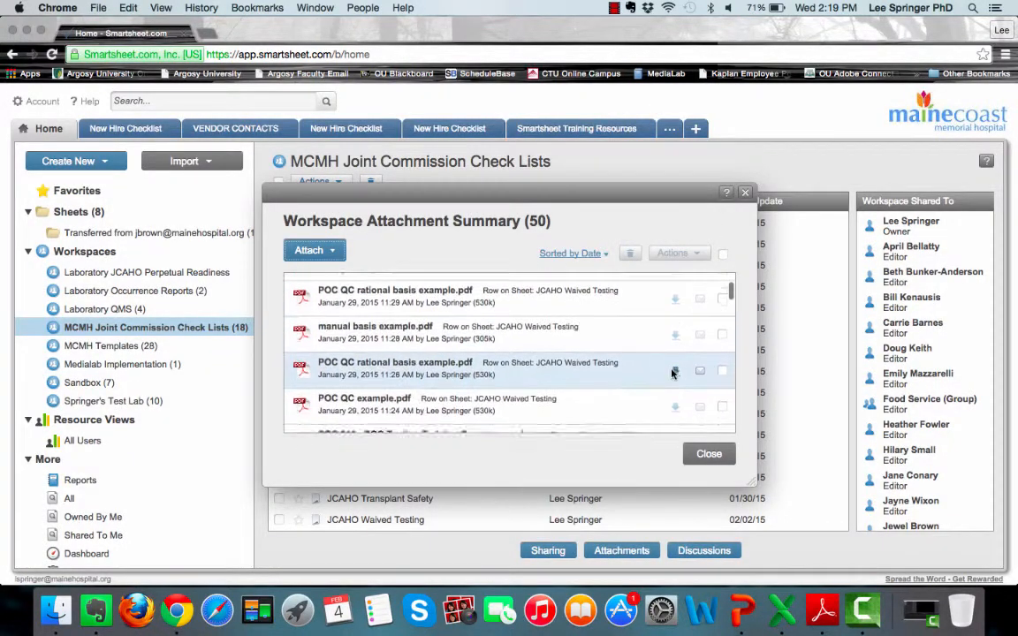
scroll(672, 374, up, 10)
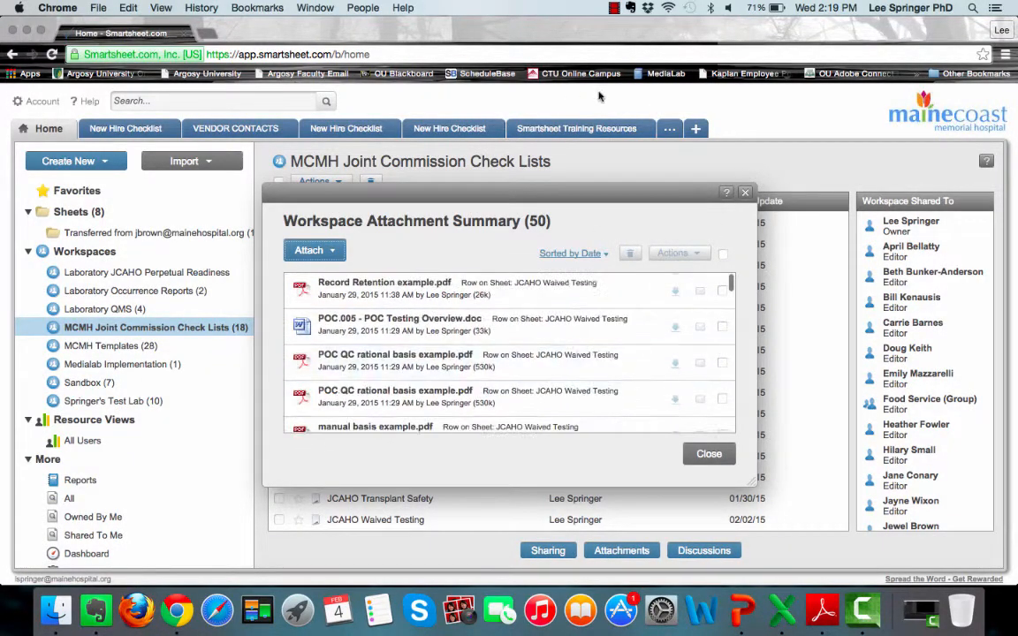
click(744, 194)
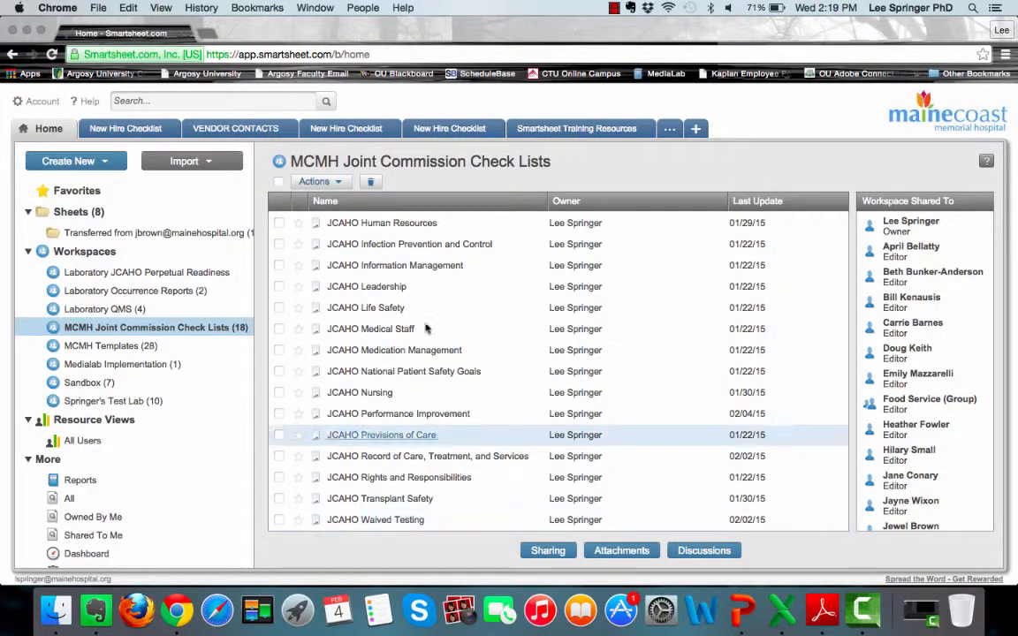
- Open the JCAHO Human Resources sheet, check its attachments, and close the sheet
click(407, 231)
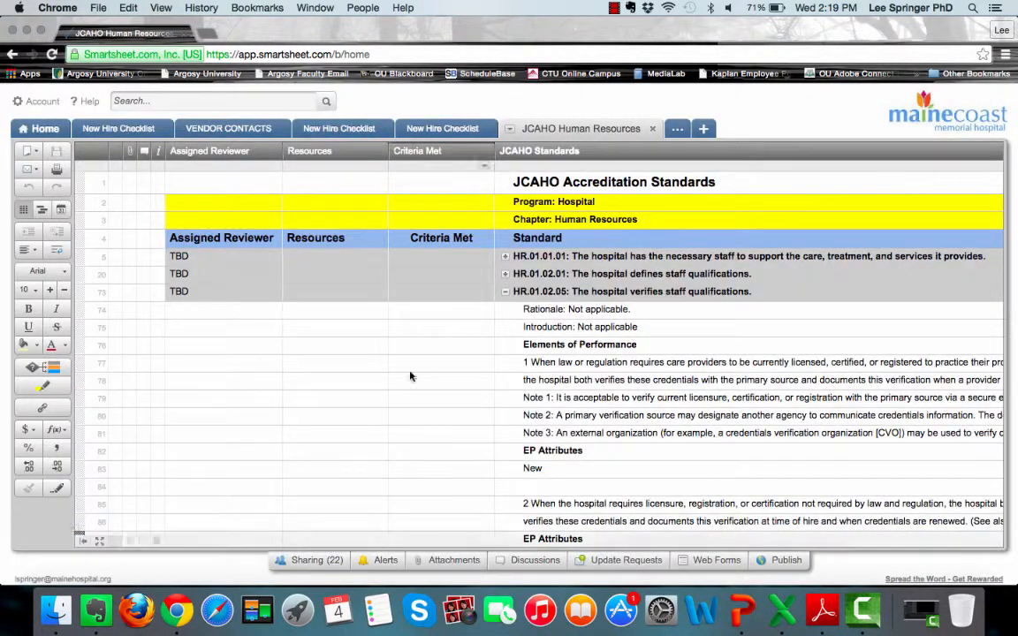
click(439, 566)
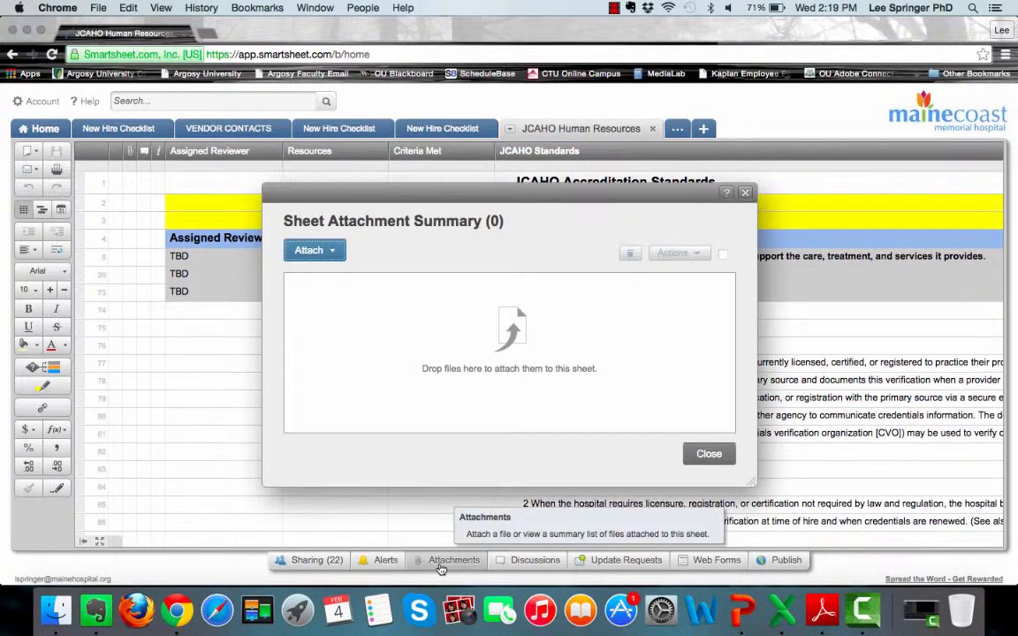
click(744, 193)
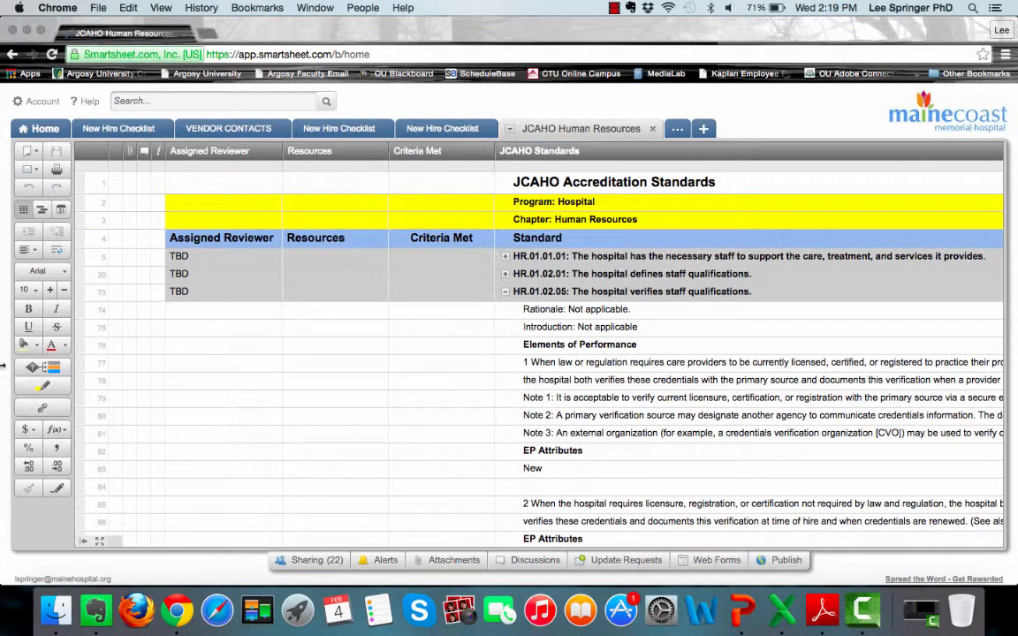
click(11, 54)
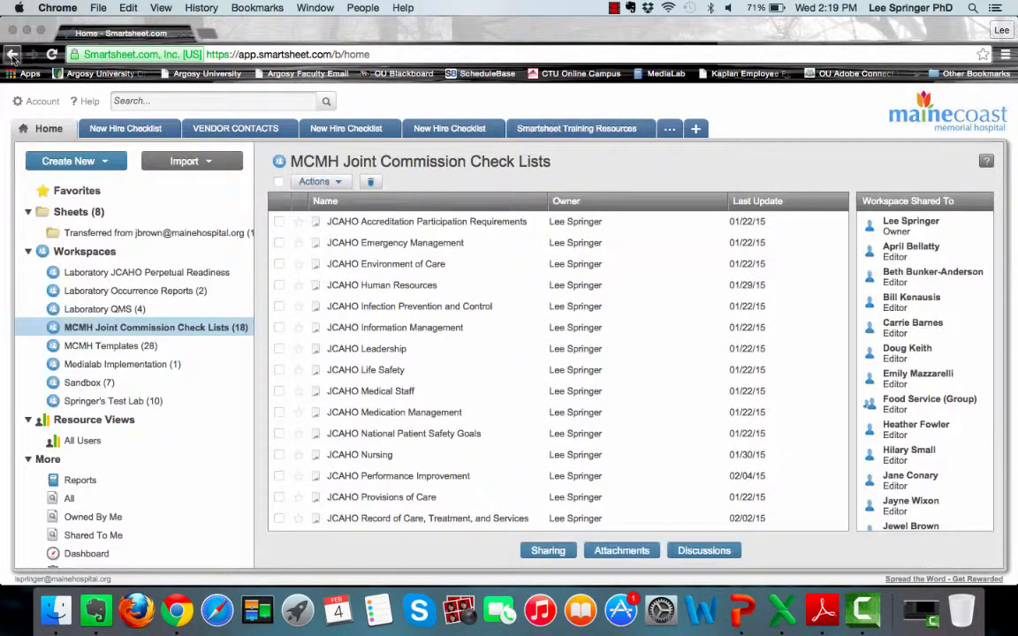
- Reopen the workspace attachment summary, scroll through it, and close it again
click(621, 551)
scroll(593, 408, down, 5)
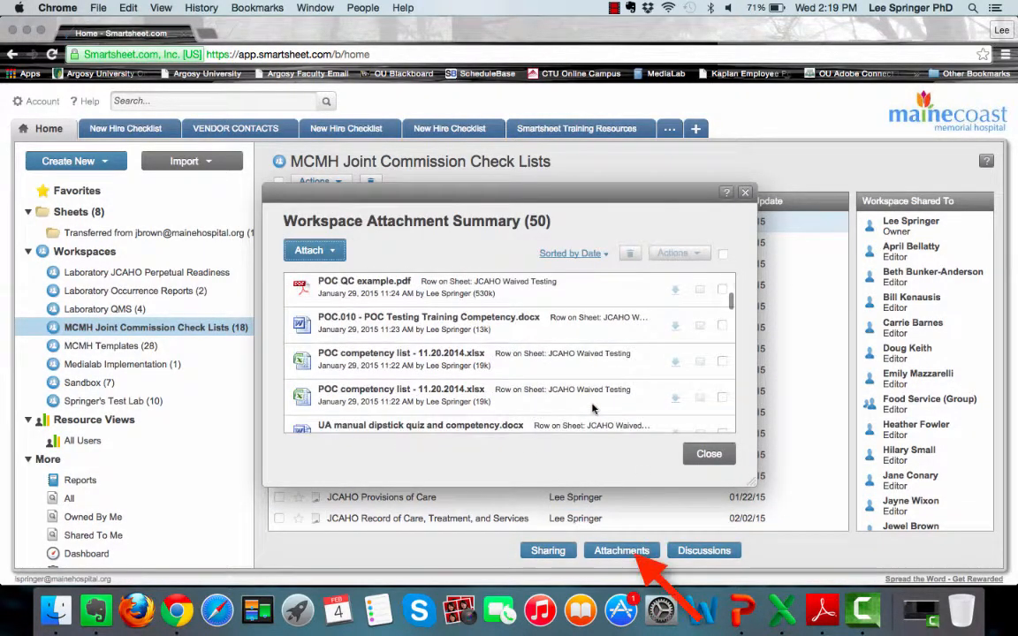
scroll(592, 408, up, 4)
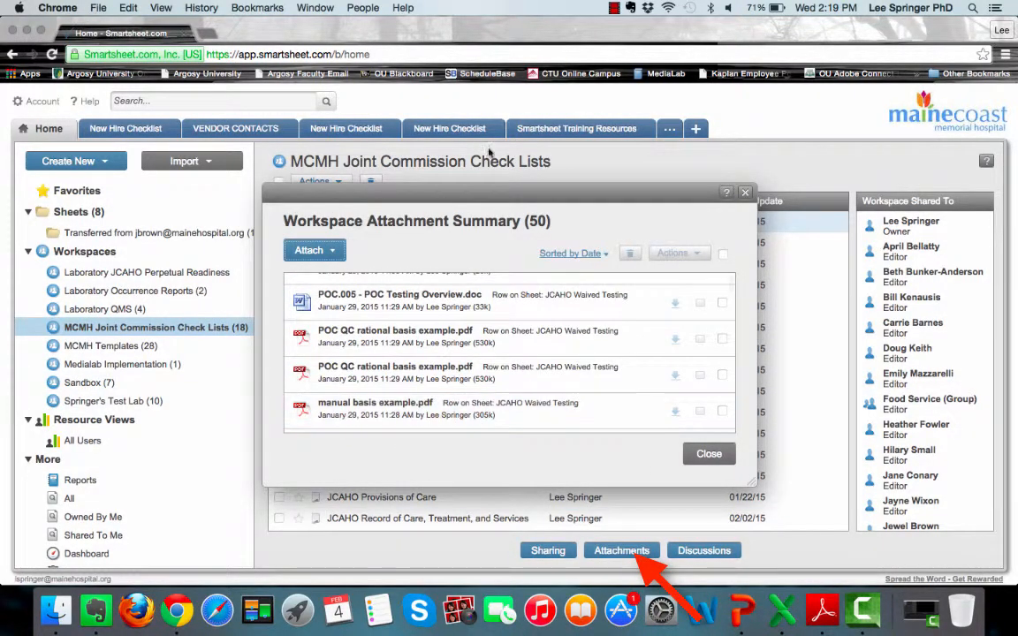
click(744, 193)
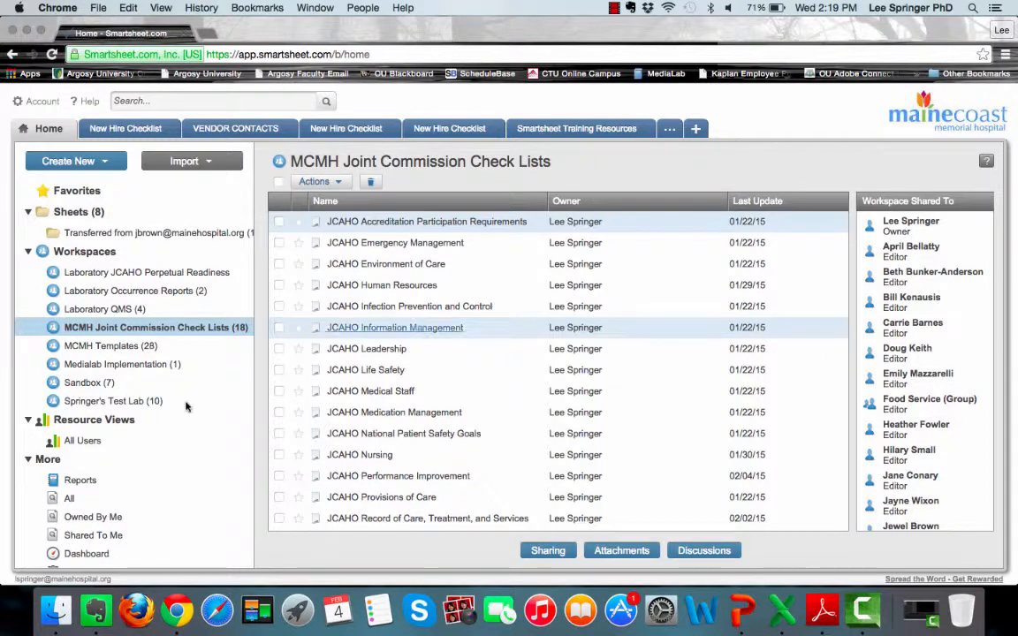
click(108, 347)
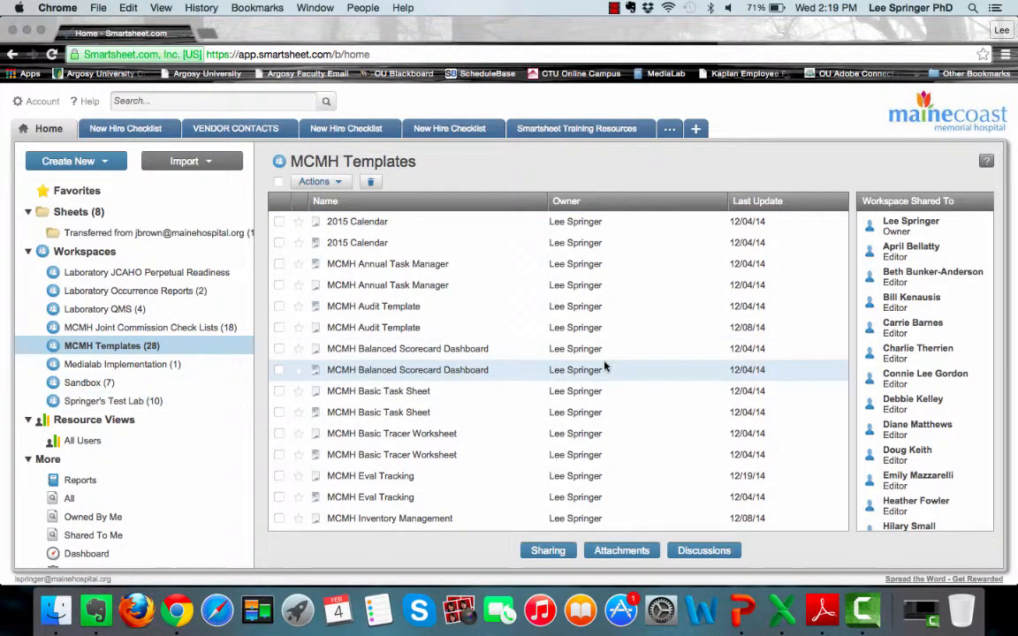
click(394, 314)
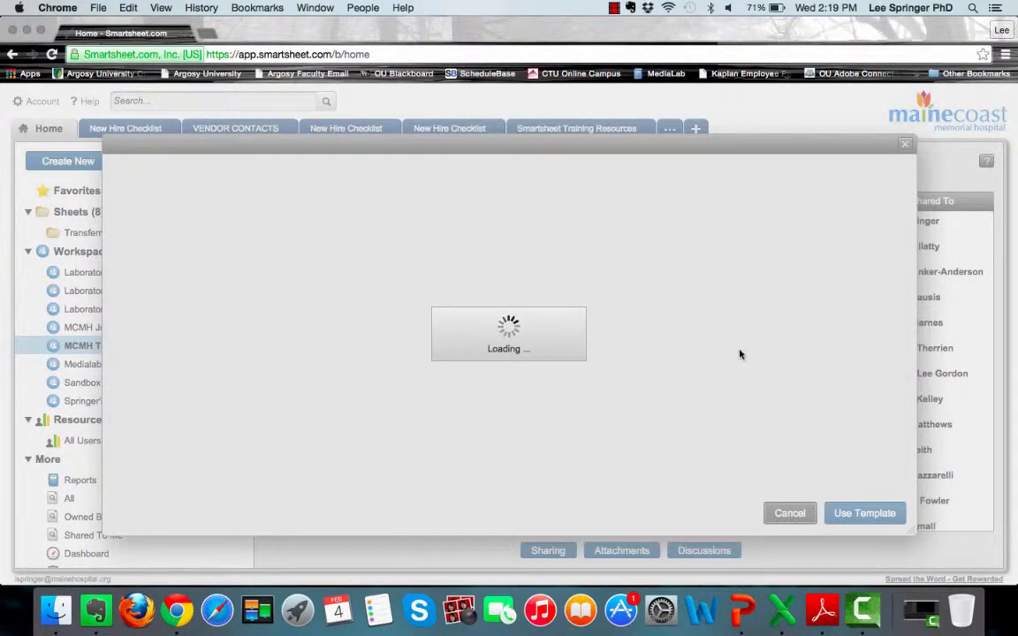
scroll(398, 446, down, 4)
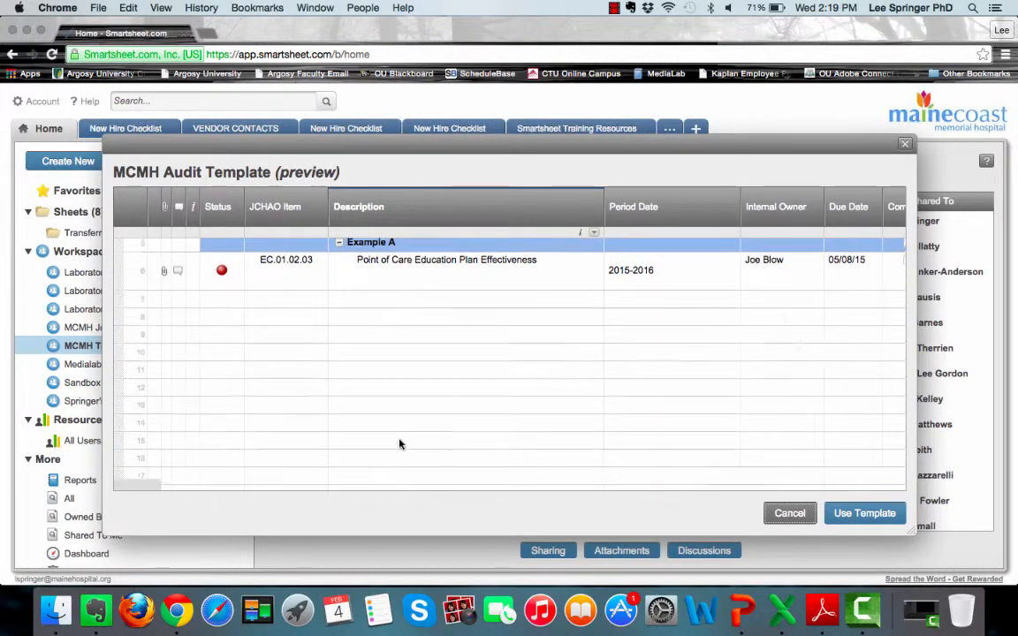
scroll(399, 442, up, 3)
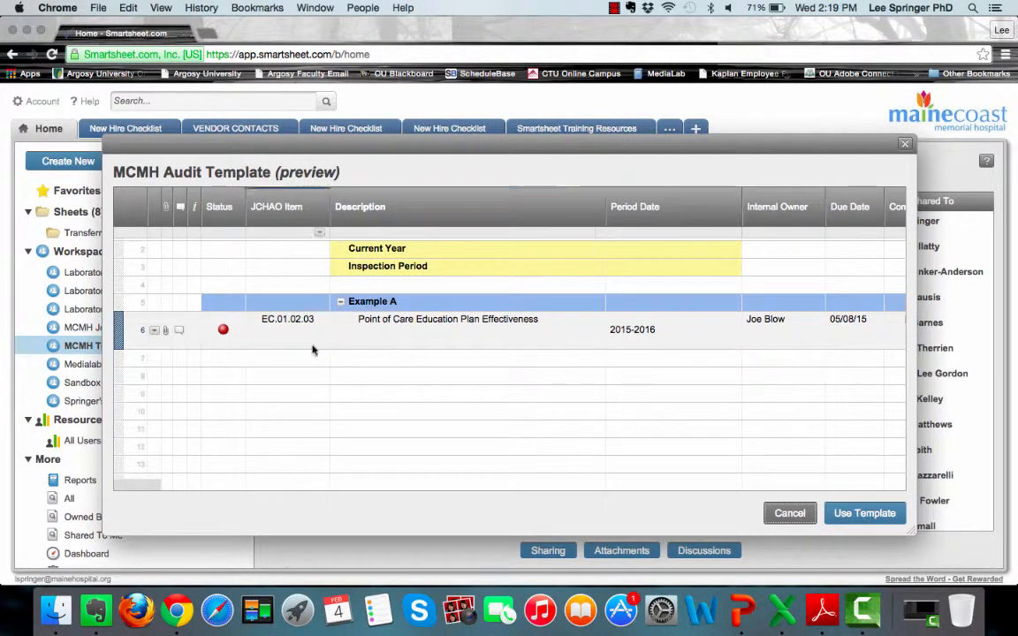
scroll(568, 345, right, 2)
scroll(568, 346, up, 1)
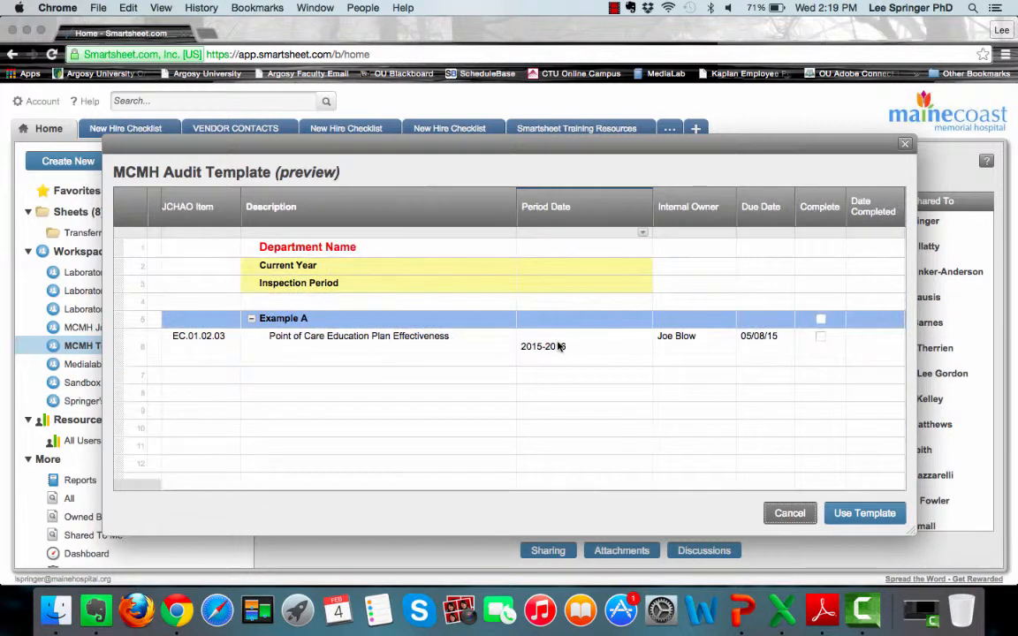
click(904, 144)
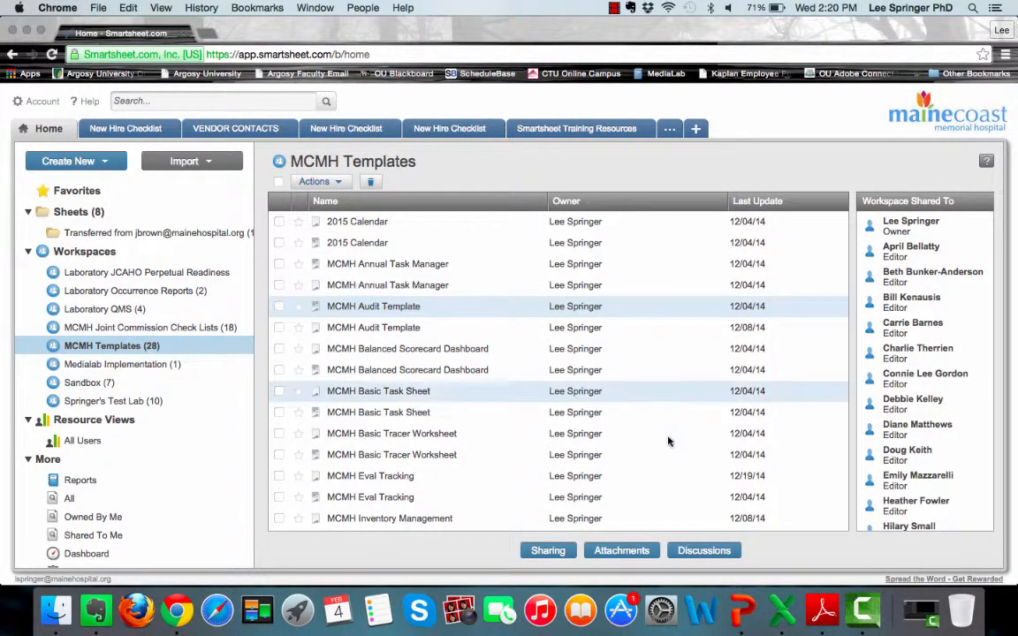
click(206, 328)
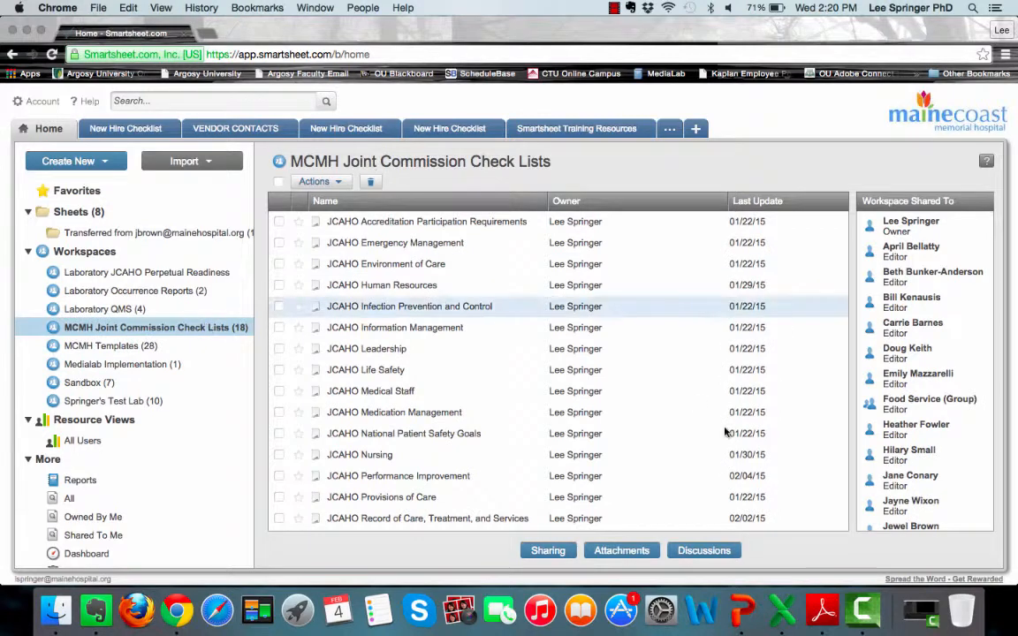
scroll(727, 429, down, 3)
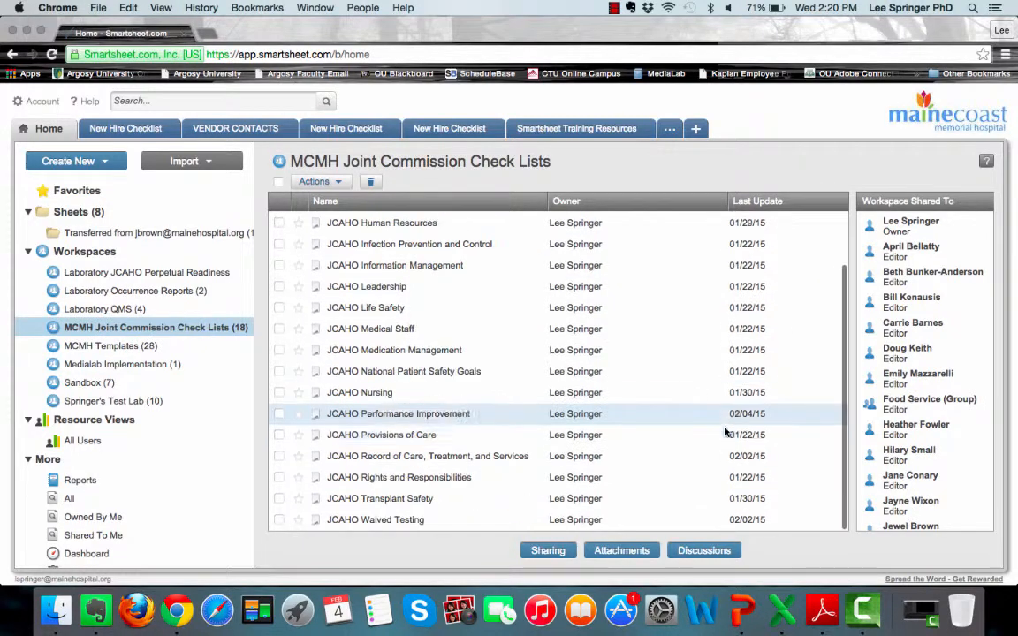
- Open JCAHO Waived Testing, collapse WT.03.01.01, and scroll across its columns
click(371, 521)
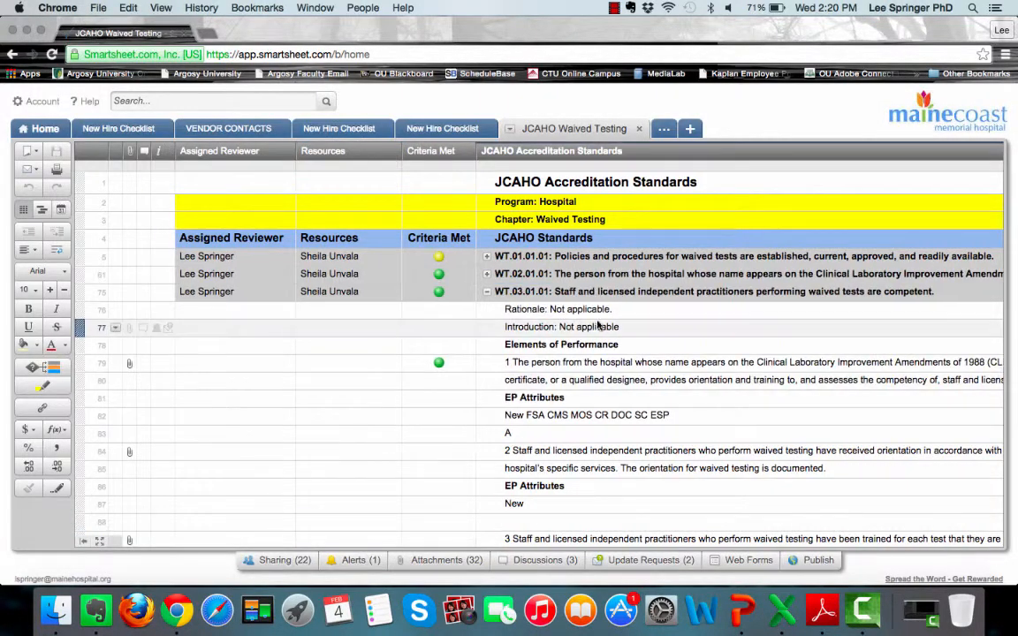
click(486, 292)
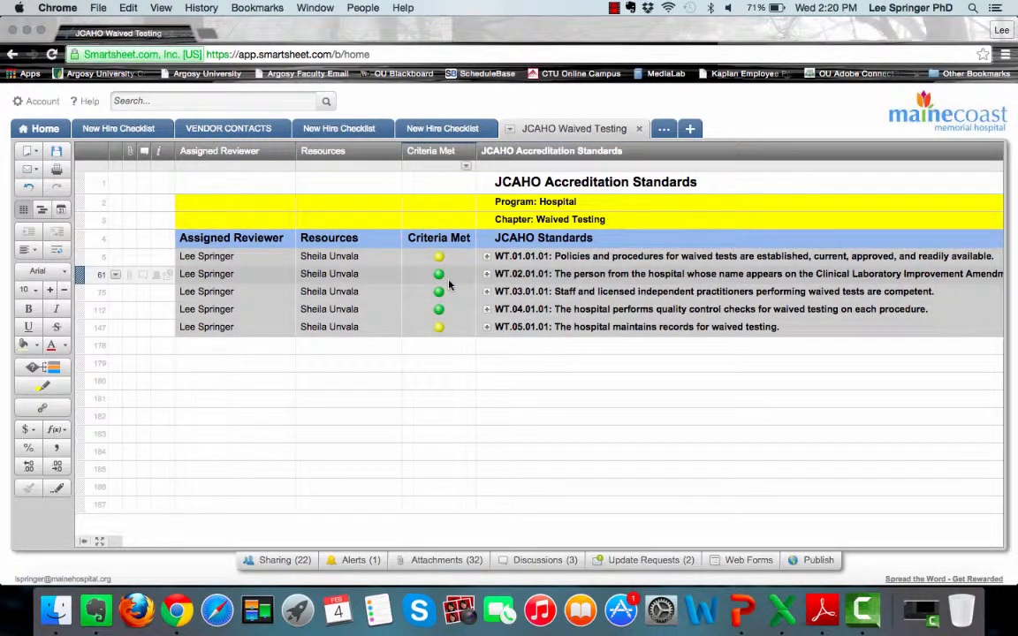
scroll(636, 287, right, 3)
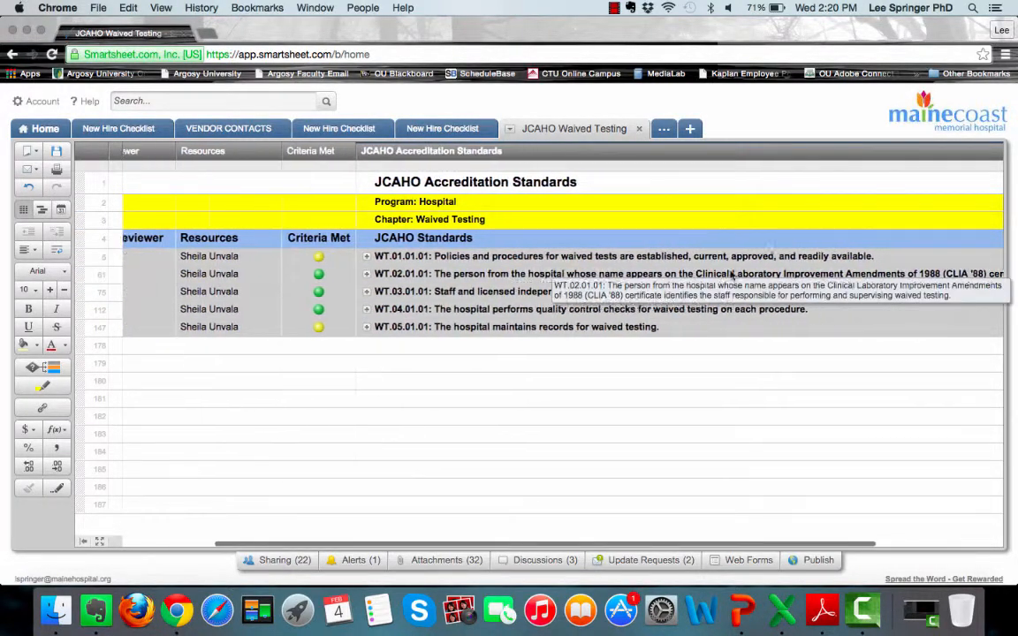
scroll(590, 287, right, 1)
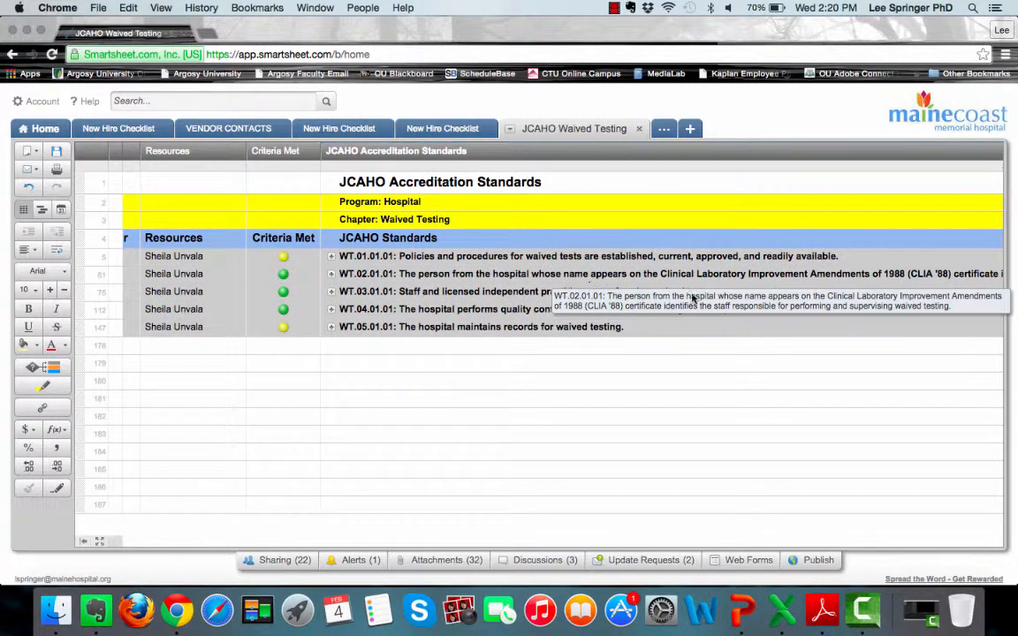
scroll(629, 269, right, 3)
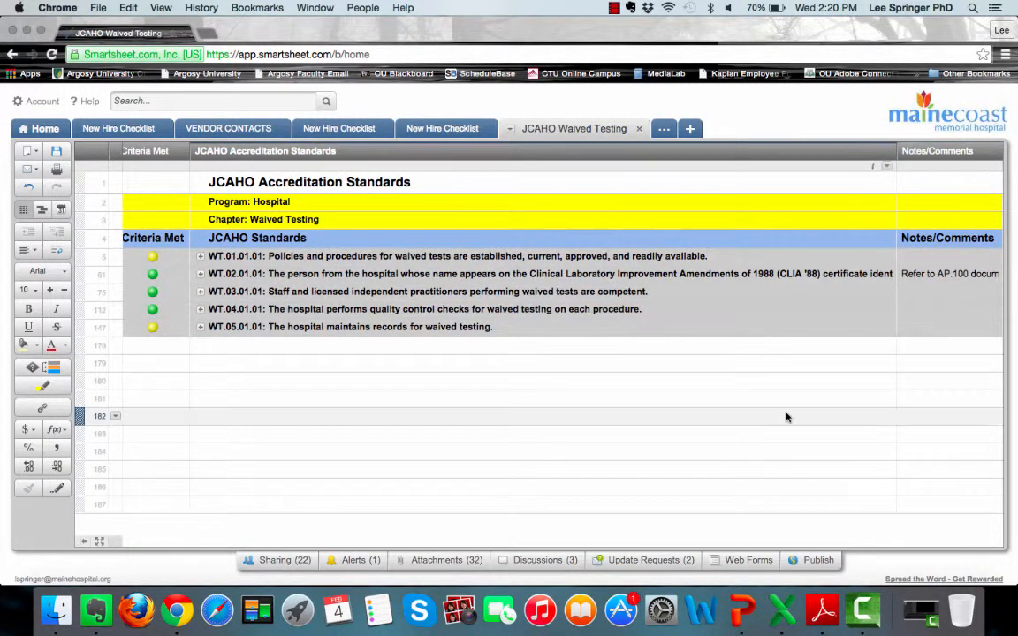
scroll(787, 415, left, 6)
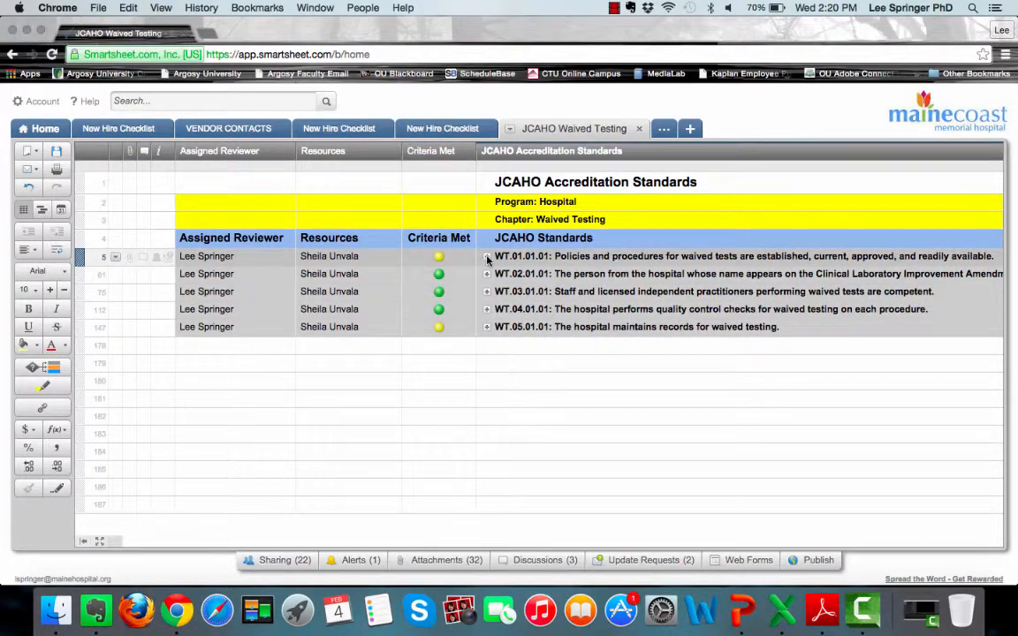
- Expand WT.01.01.01 and scroll through its rationale and elements of performance
click(486, 256)
scroll(593, 376, down, 2)
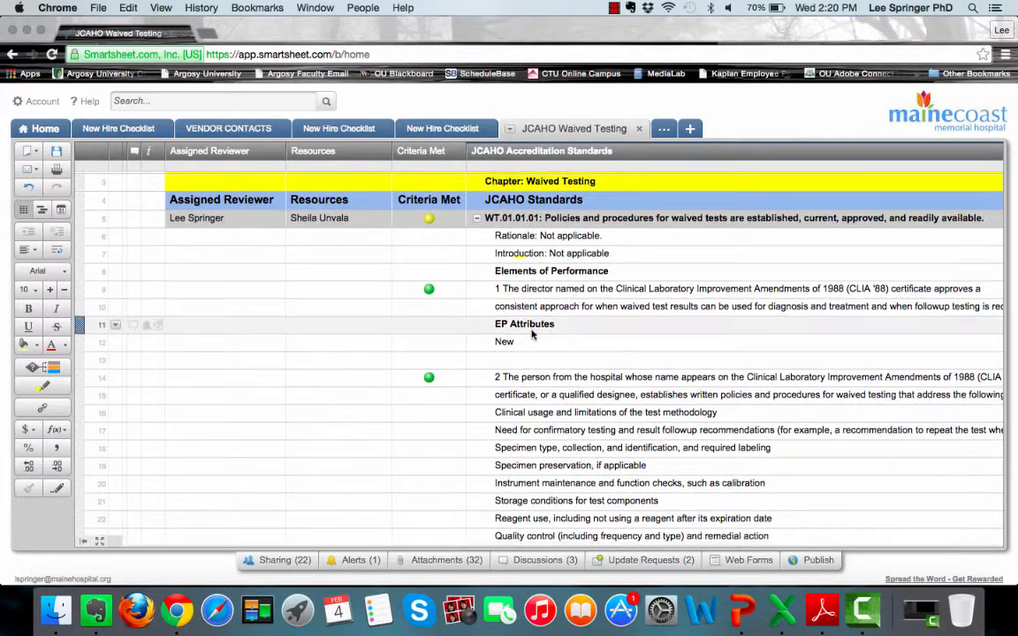
scroll(568, 407, down, 2)
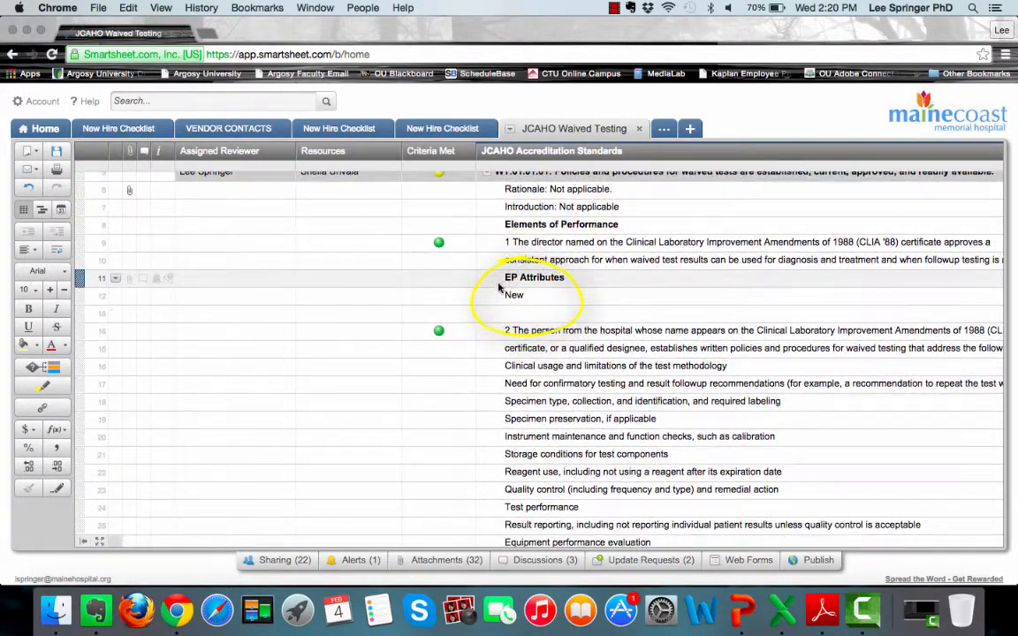
scroll(559, 294, up, 1)
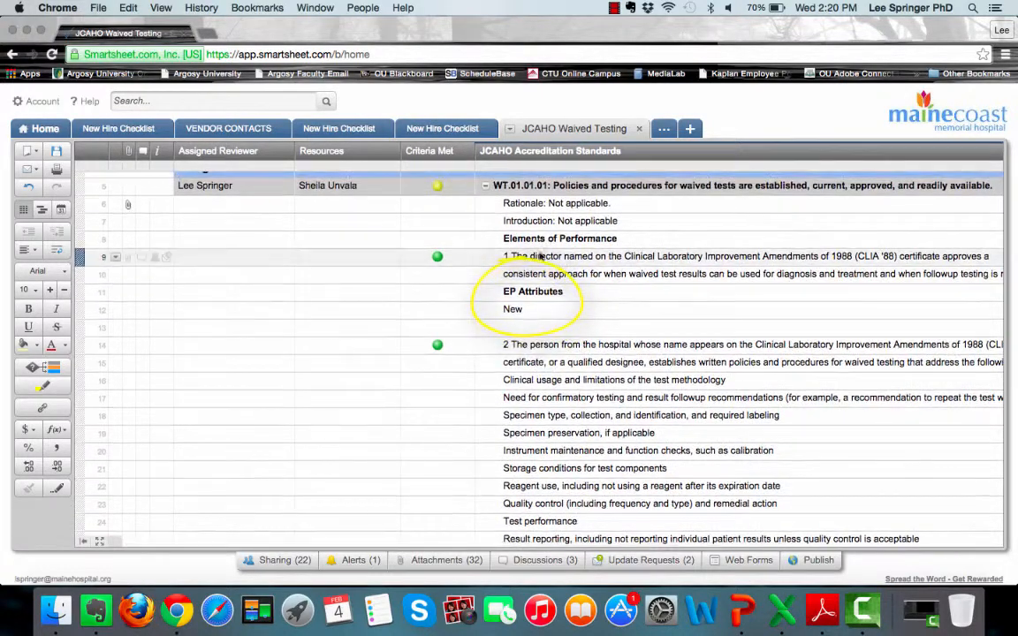
scroll(565, 309, down, 2)
scroll(568, 316, down, 5)
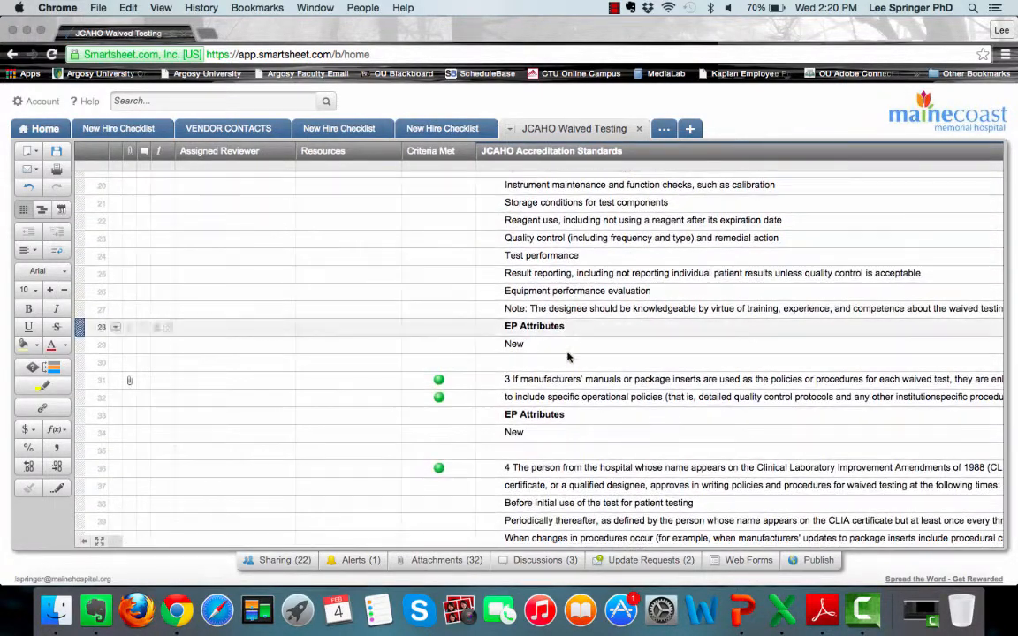
scroll(570, 363, up, 10)
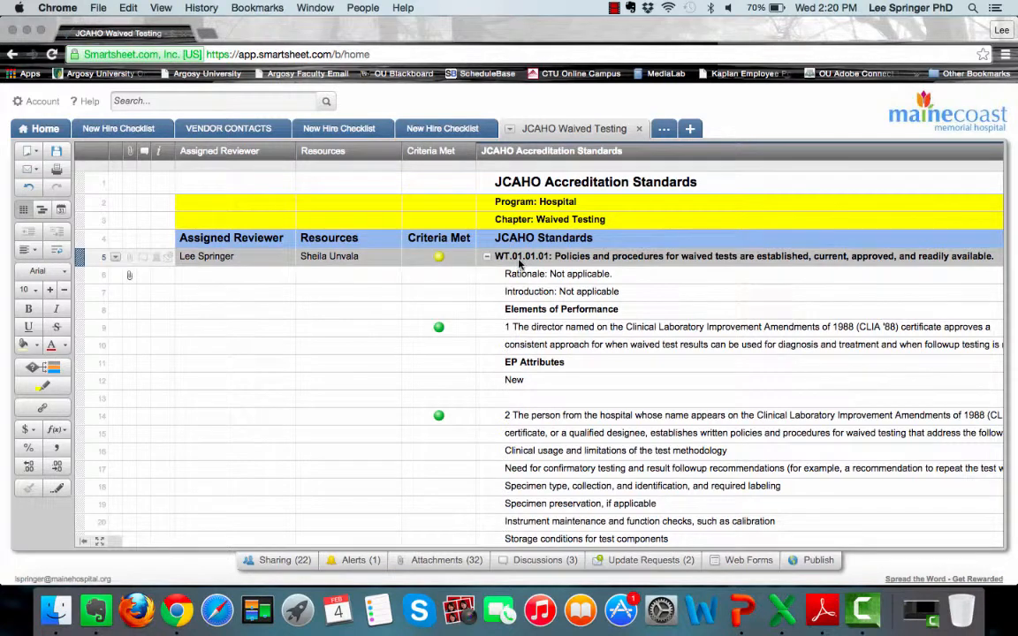
- Select the WT.01.01.01 row and scroll across to its Criteria Met and notes columns
click(519, 258)
scroll(530, 300, down, 1)
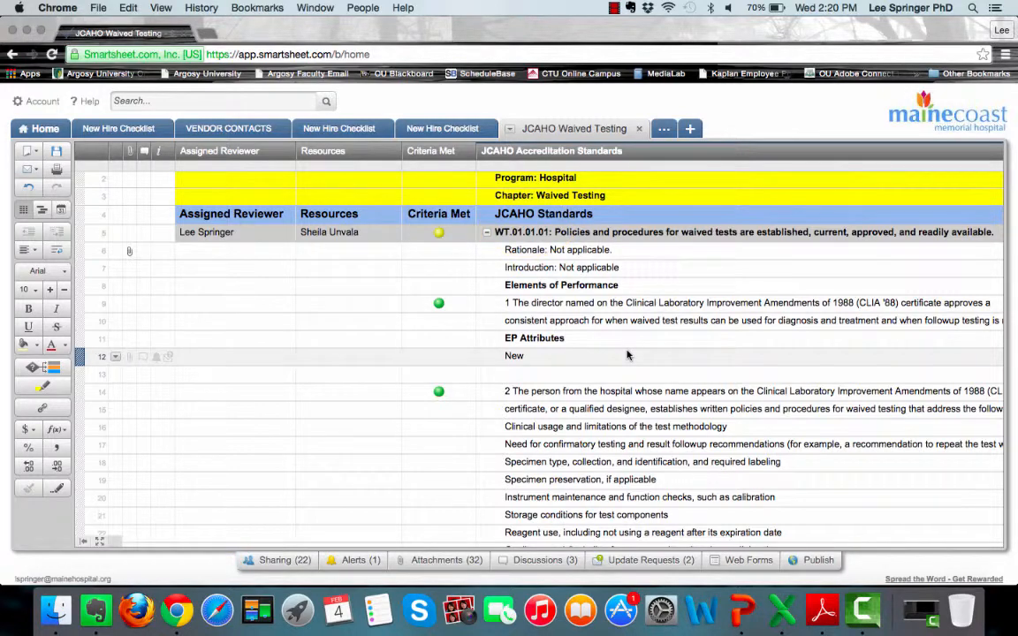
scroll(621, 356, right, 1)
scroll(621, 355, right, 1)
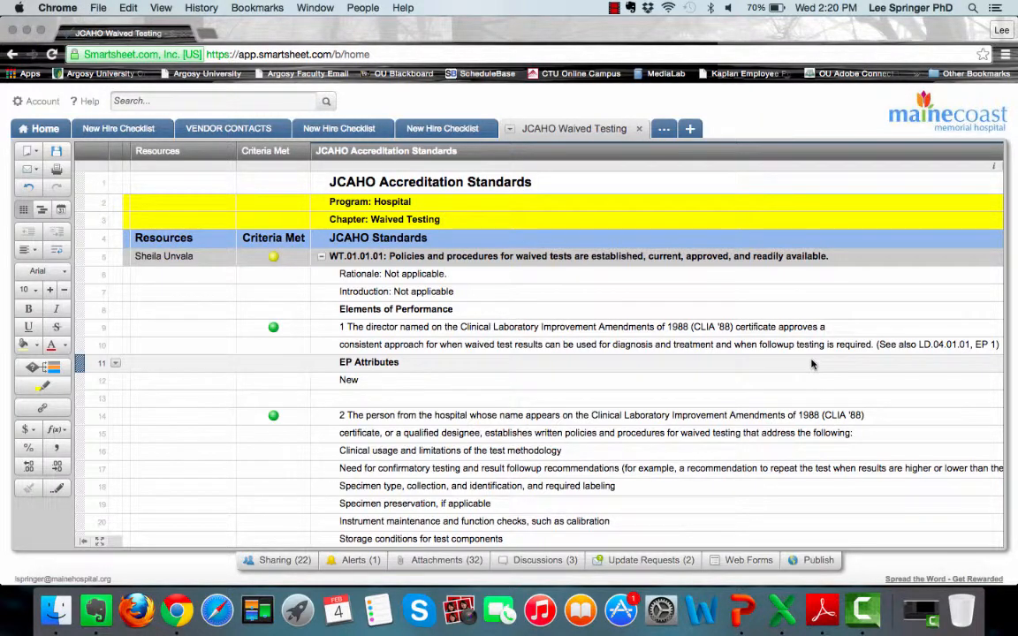
scroll(812, 364, right, 3)
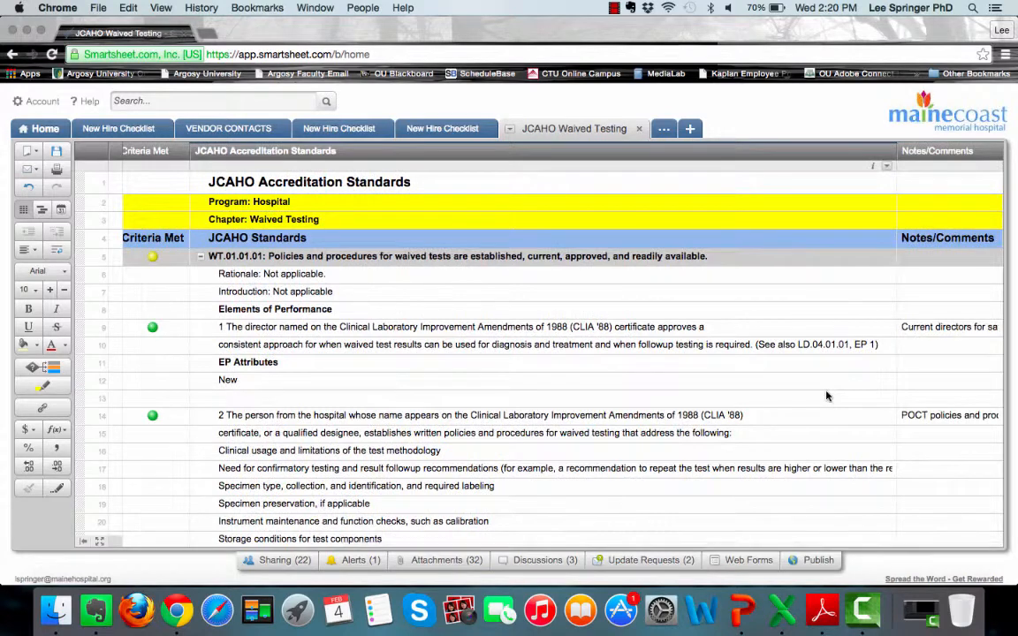
scroll(827, 396, down, 1)
right_click(818, 395)
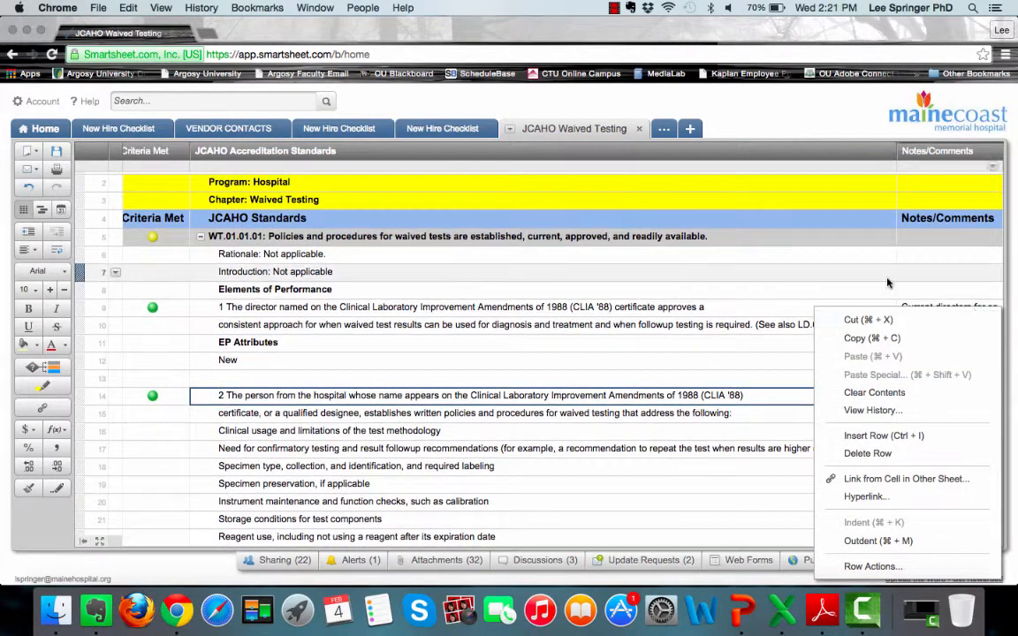
click(848, 291)
click(919, 307)
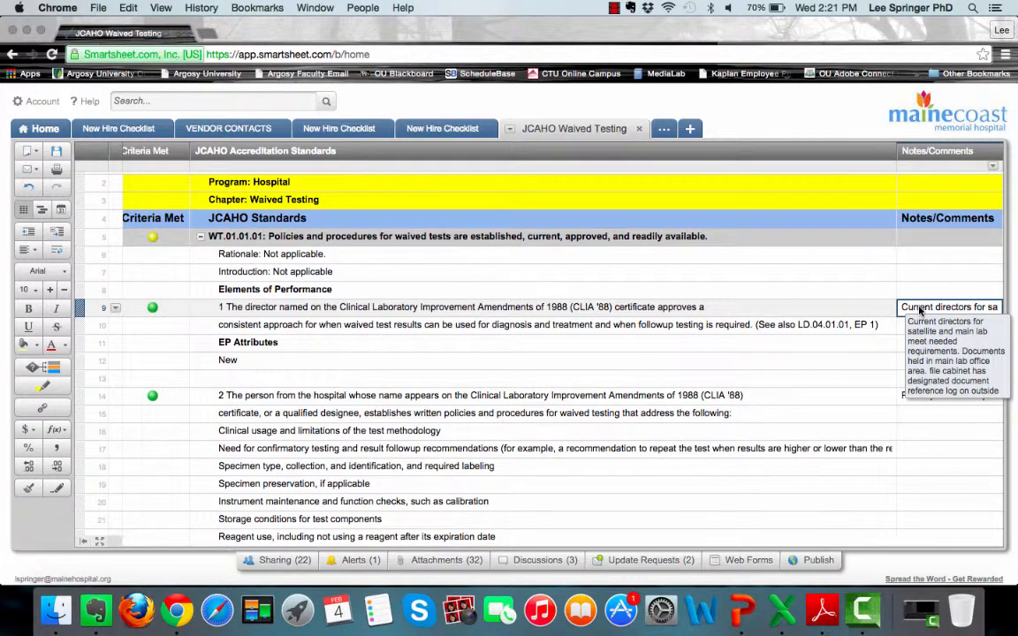
scroll(919, 309, left, 10)
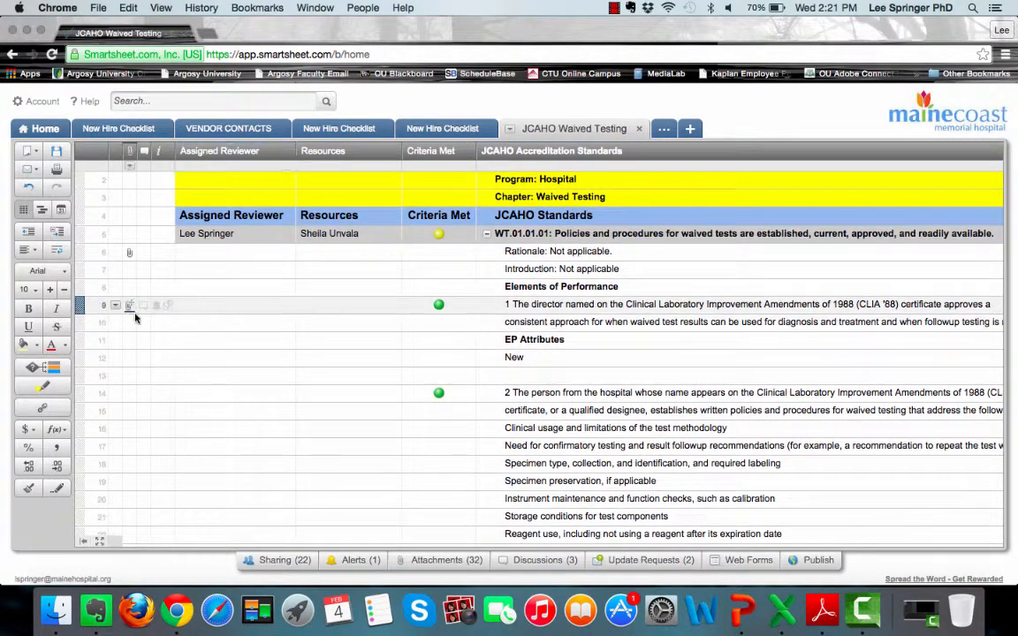
mouse_move(127, 253)
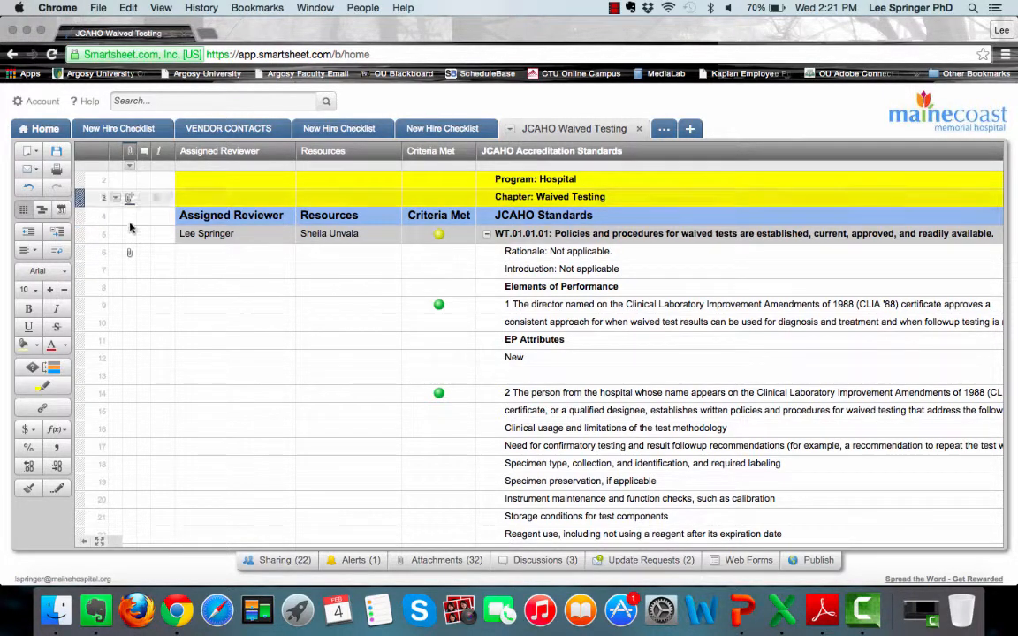
- Open row 8's attachments and choose Upload from computer as the source
click(129, 288)
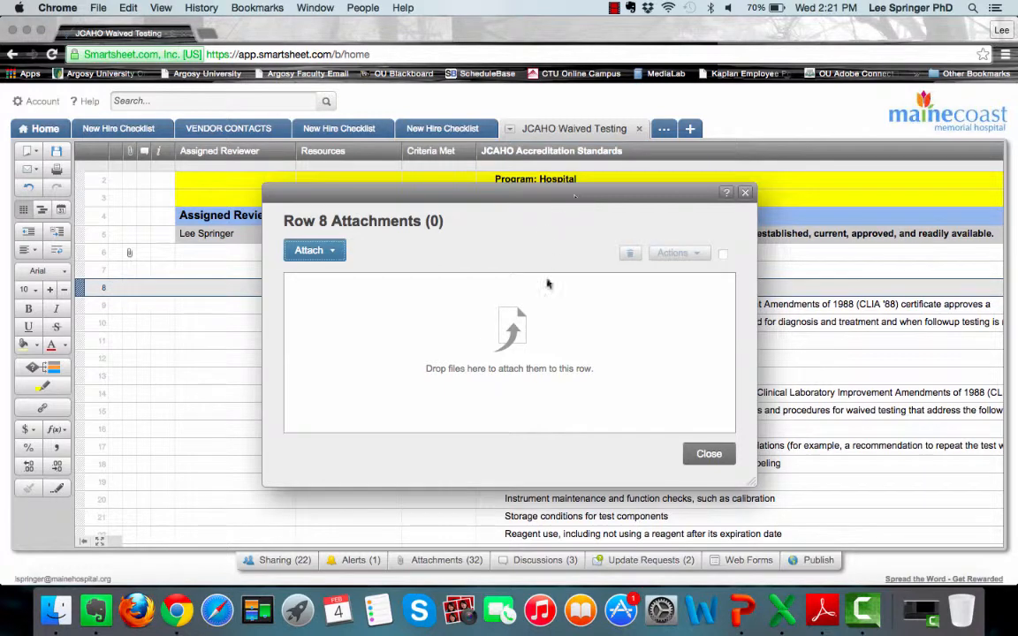
click(329, 251)
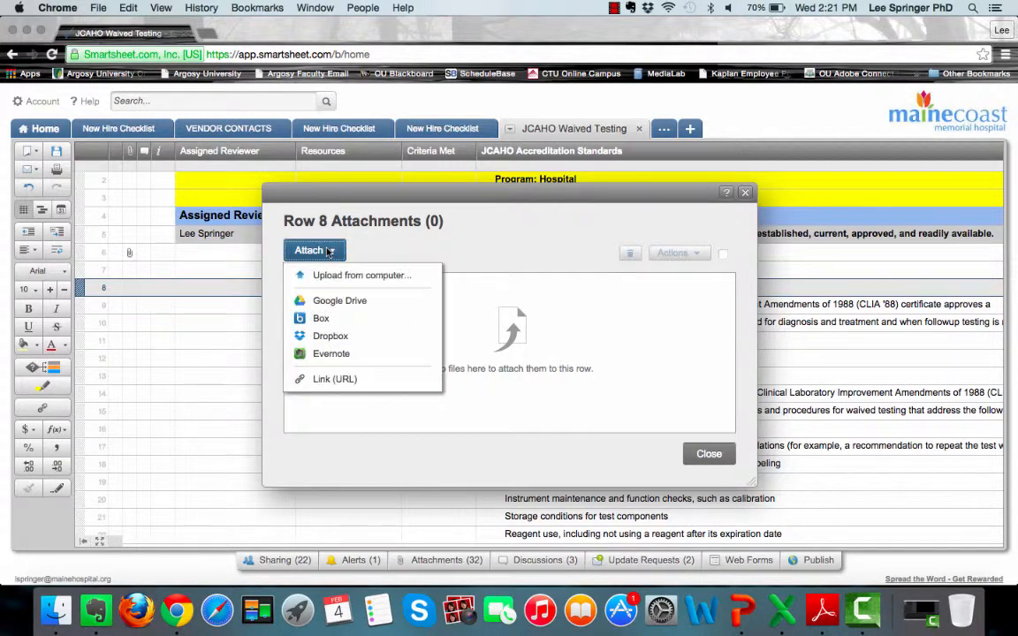
click(377, 275)
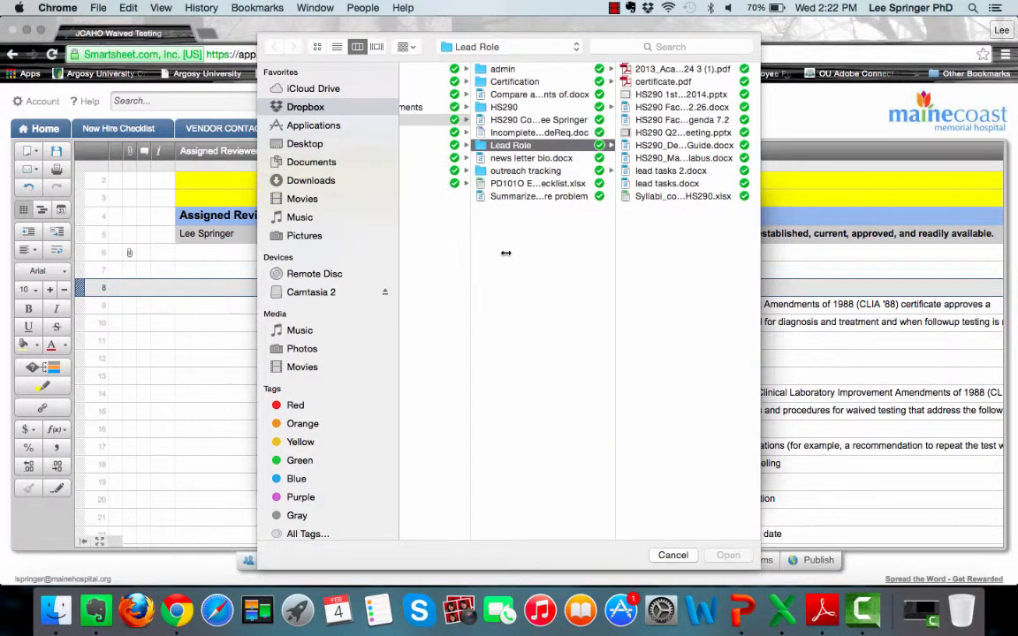
- Attach Clinitek Maintenance Form.docx from Dropbox > Consulting > New Kingdom > Forms to row 8
scroll(505, 253, left, 10)
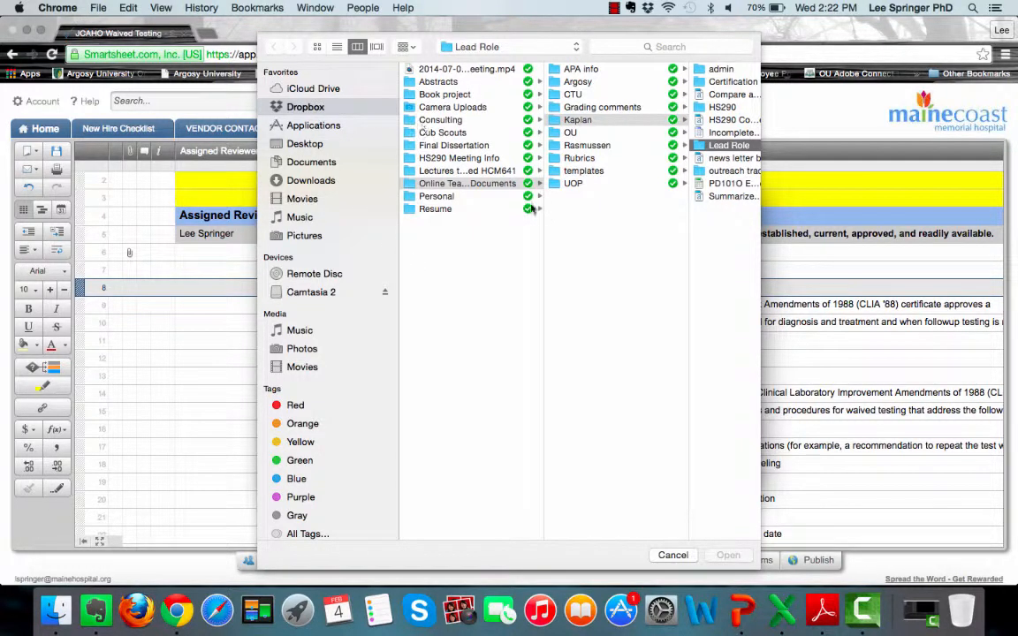
scroll(533, 303, right, 1)
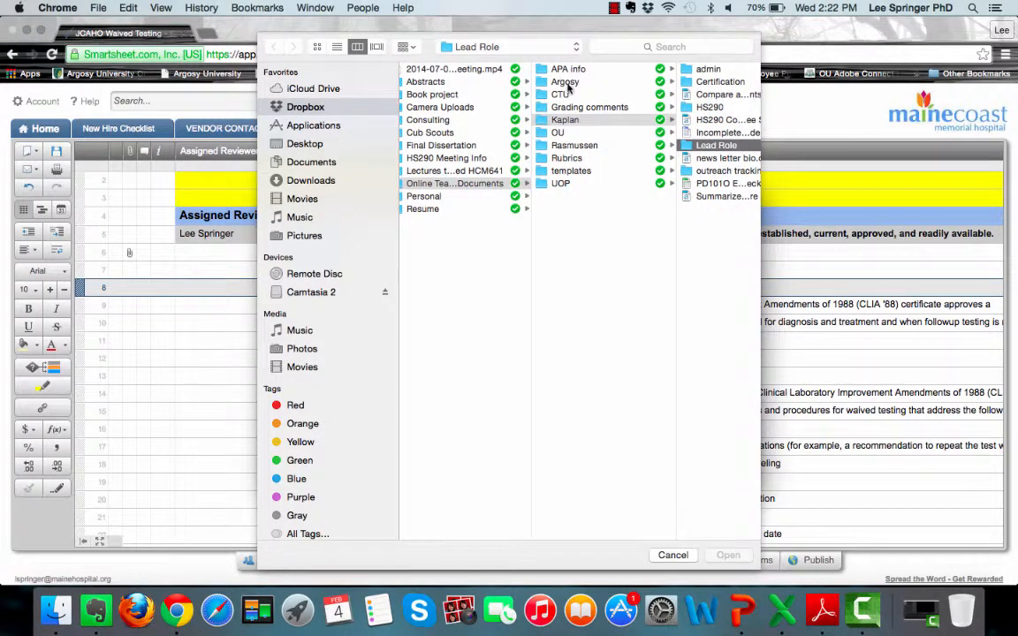
scroll(441, 172, left, 1)
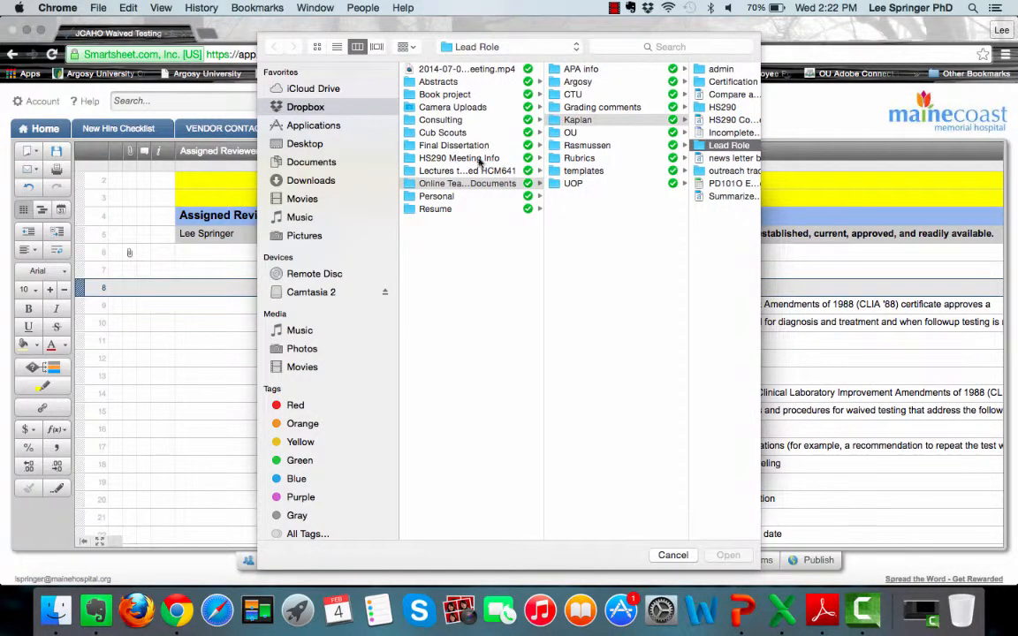
click(452, 121)
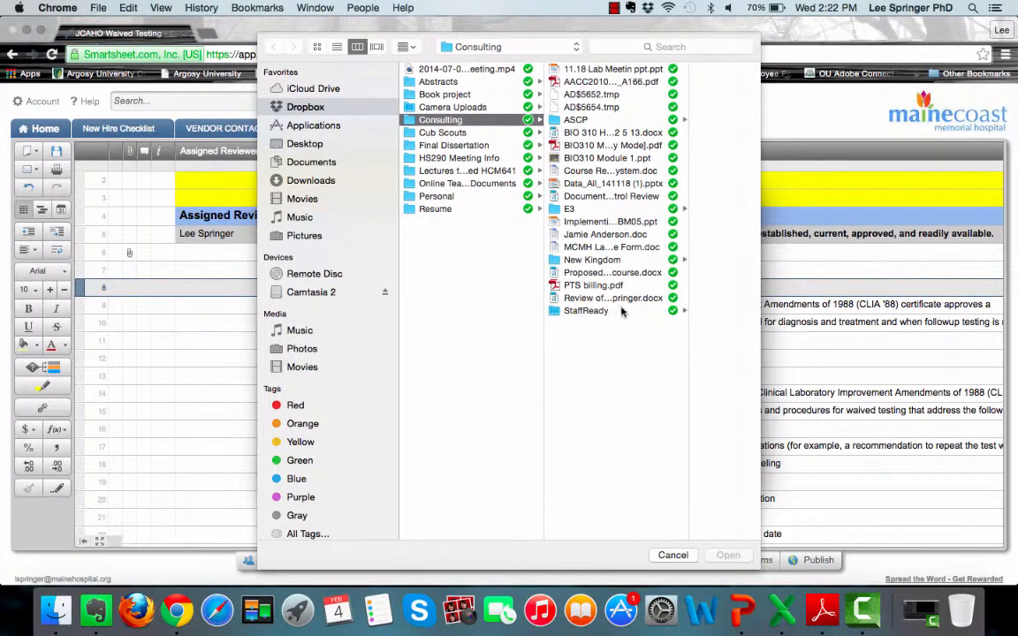
click(594, 259)
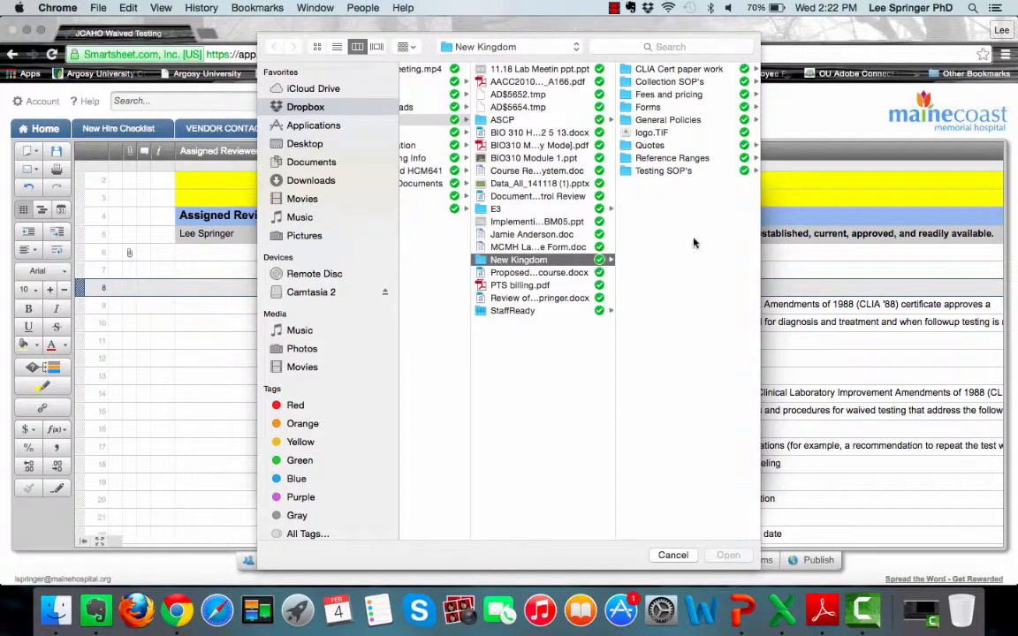
click(650, 95)
click(484, 106)
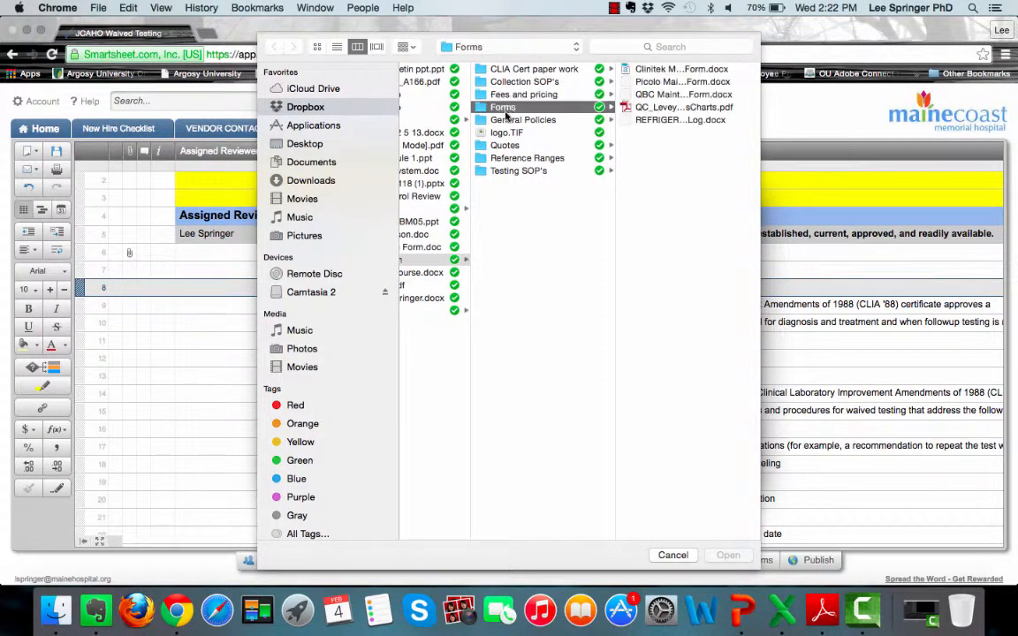
click(654, 70)
shift+click(658, 81)
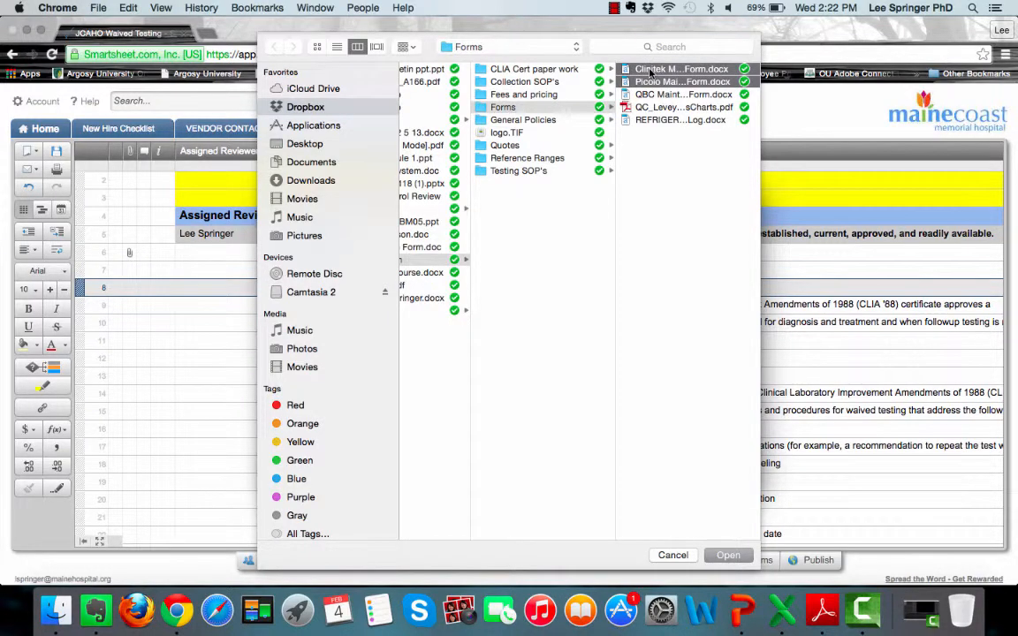
click(651, 71)
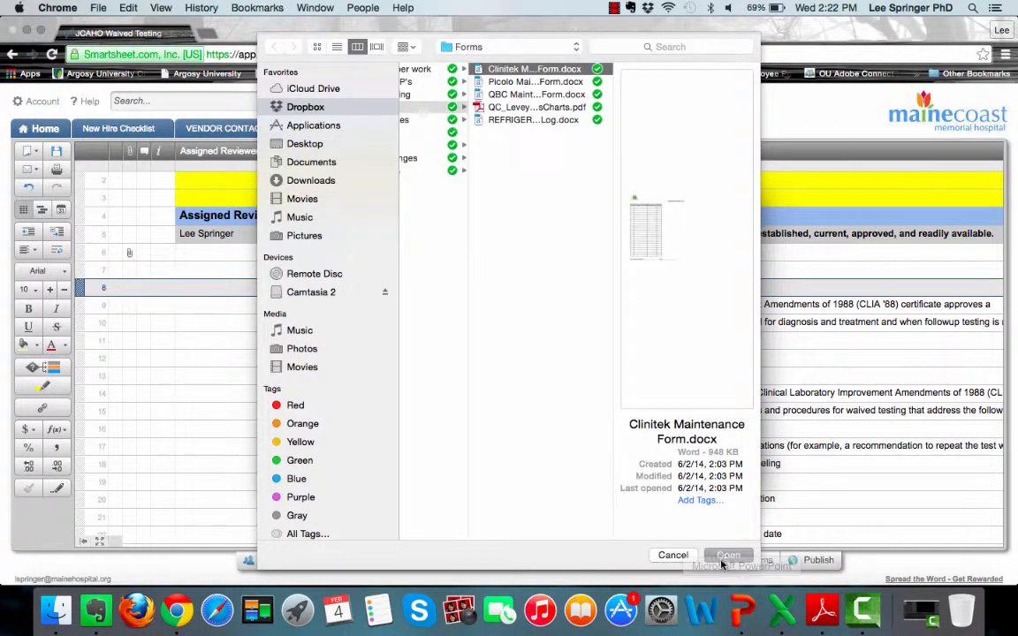
click(724, 556)
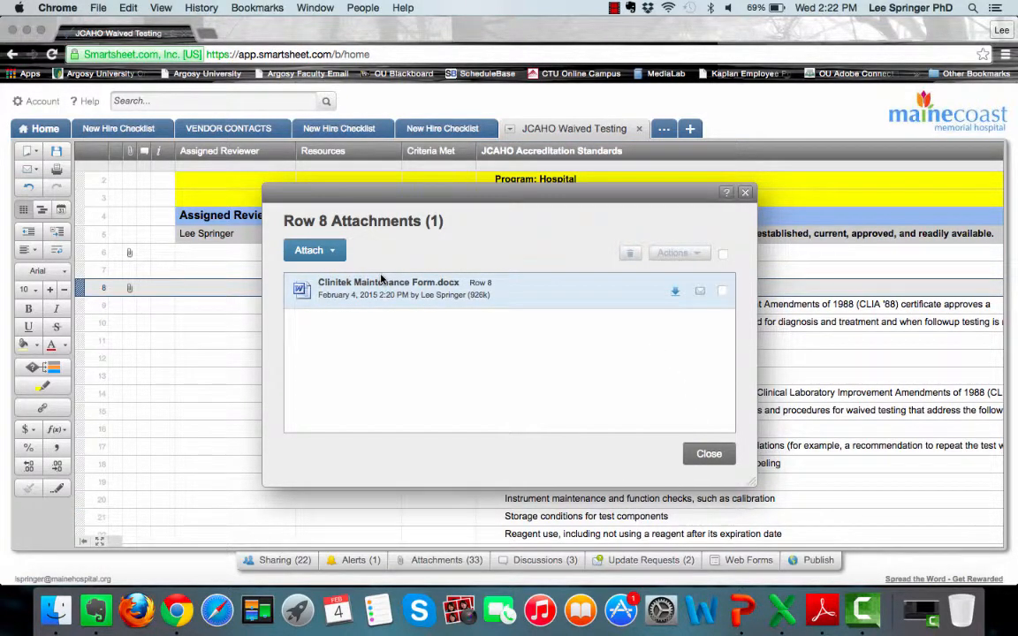
- Delete the Clinitek Maintenance Form.docx attachment from row 8 and close the dialog
click(722, 290)
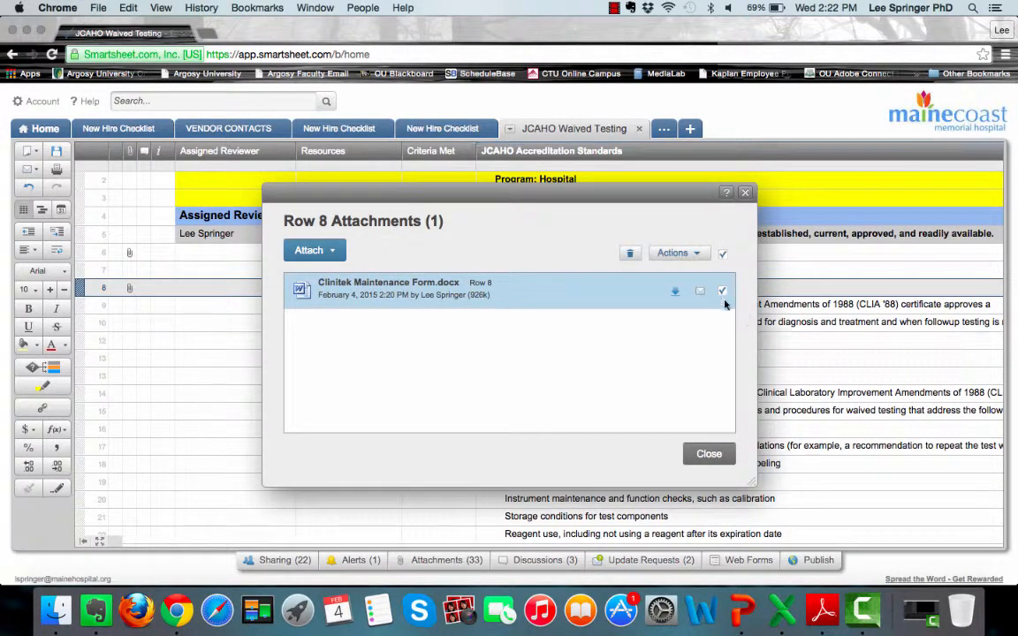
click(699, 256)
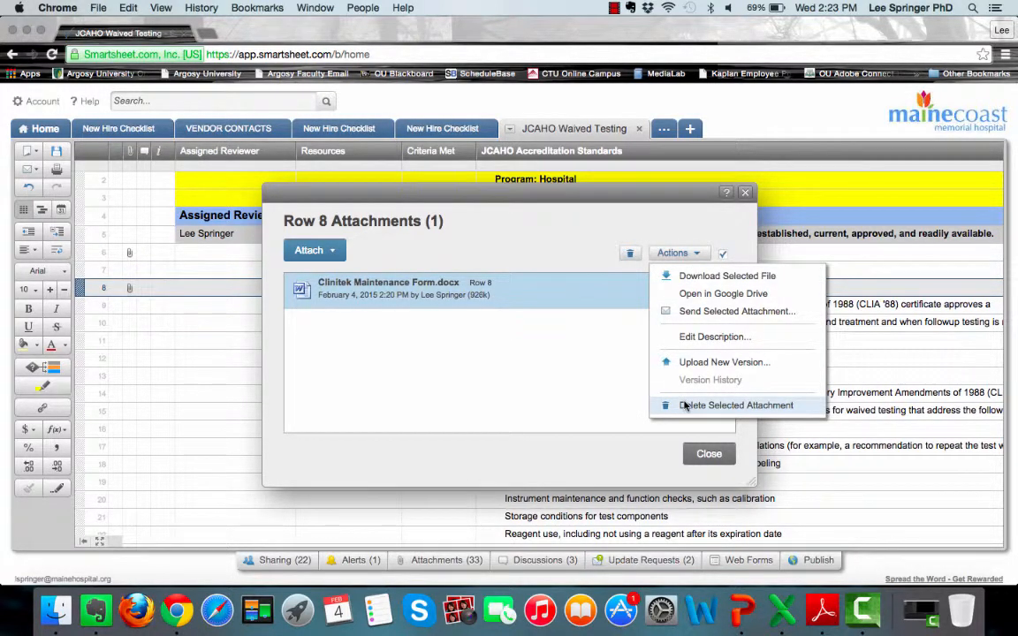
click(619, 377)
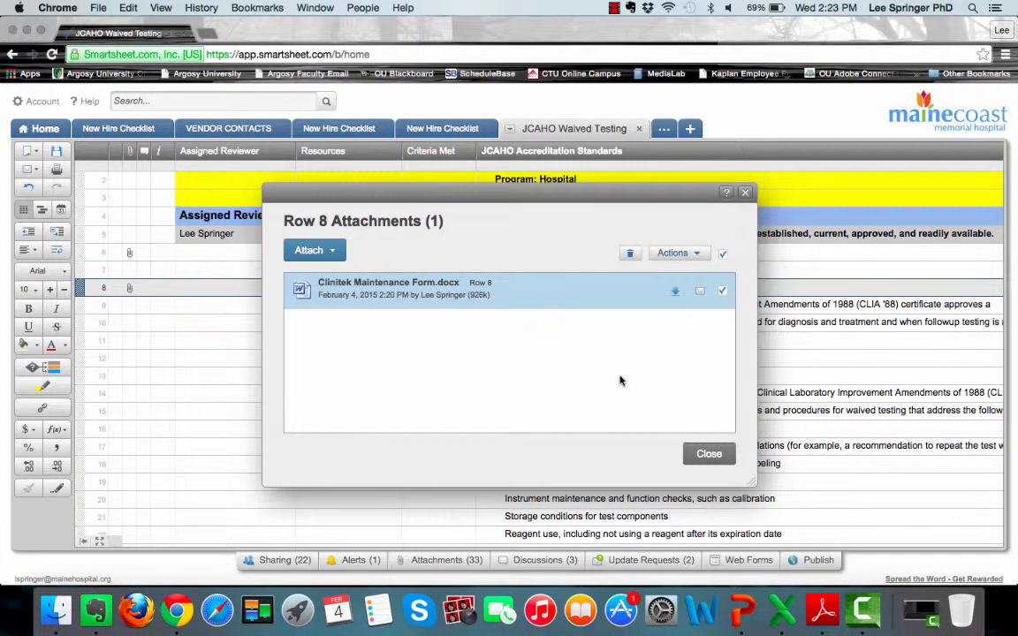
click(629, 255)
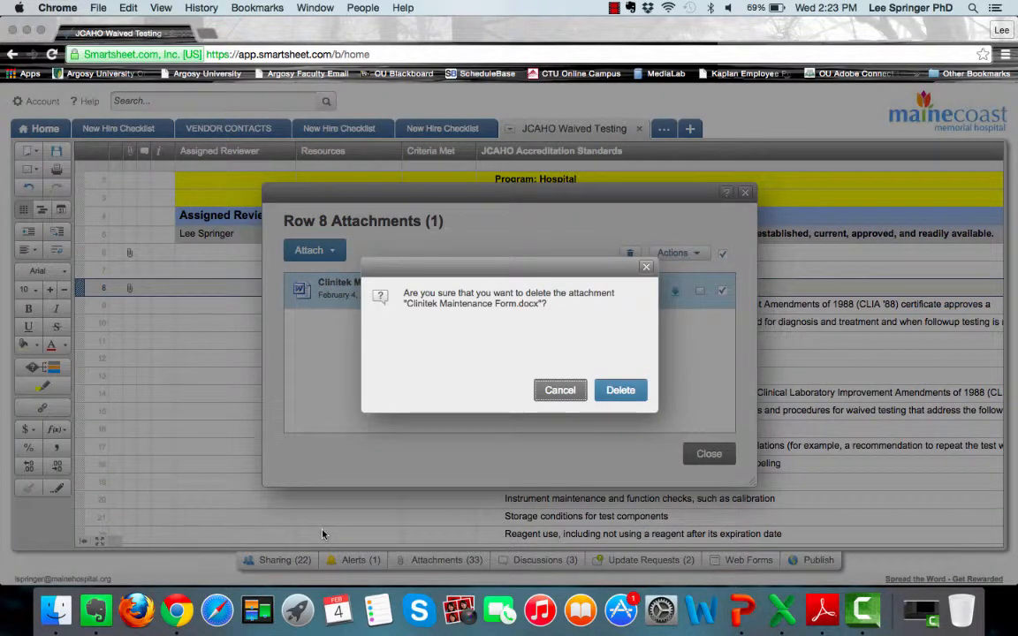
click(620, 390)
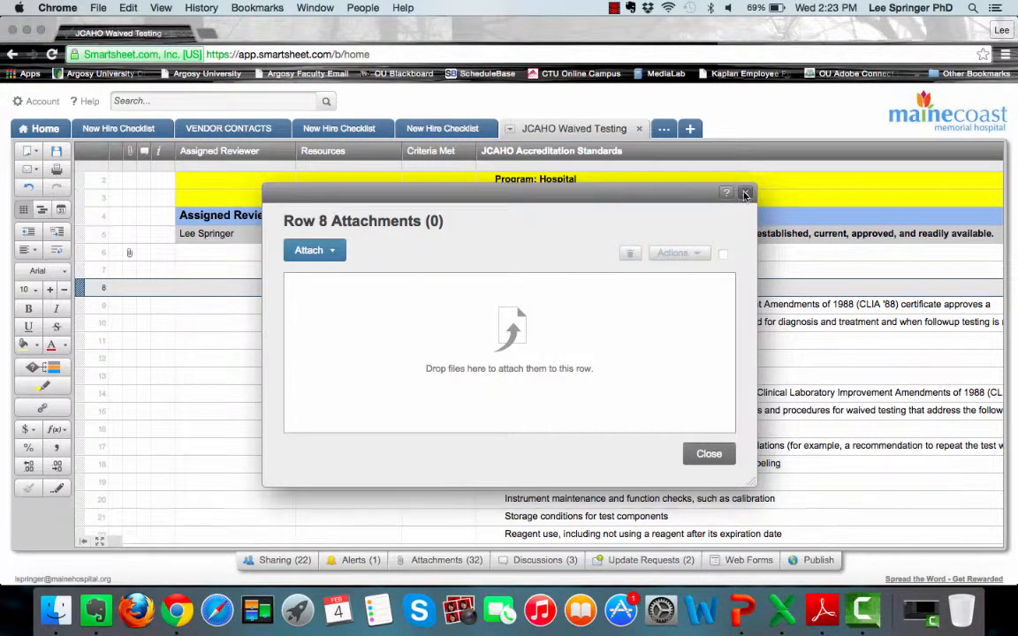
click(744, 193)
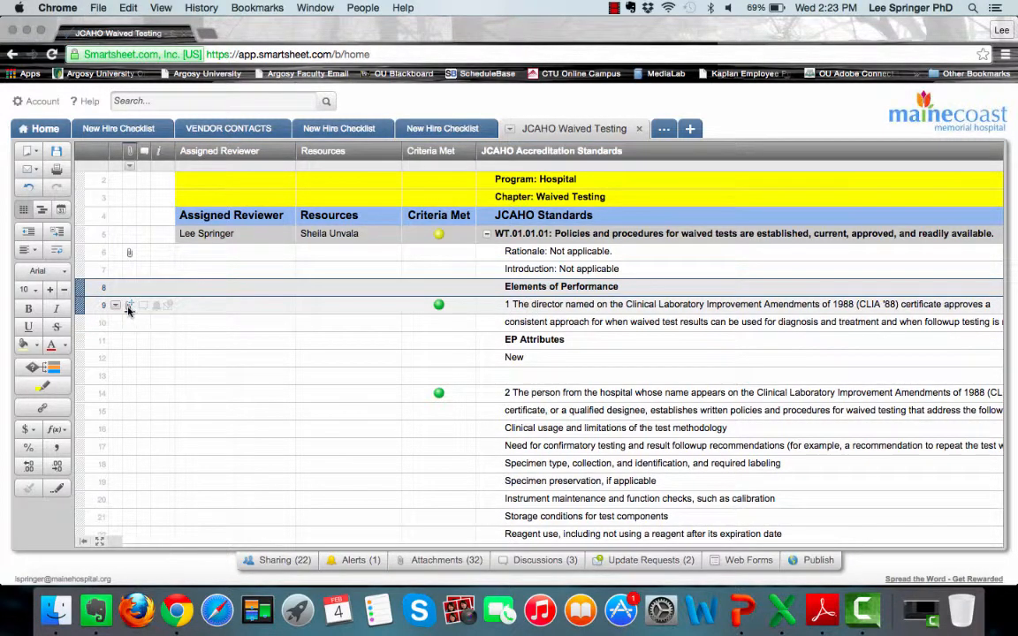
- Check row 9's empty attachments, then start a New Discussion on row 9's CLIA '88 director element
click(129, 305)
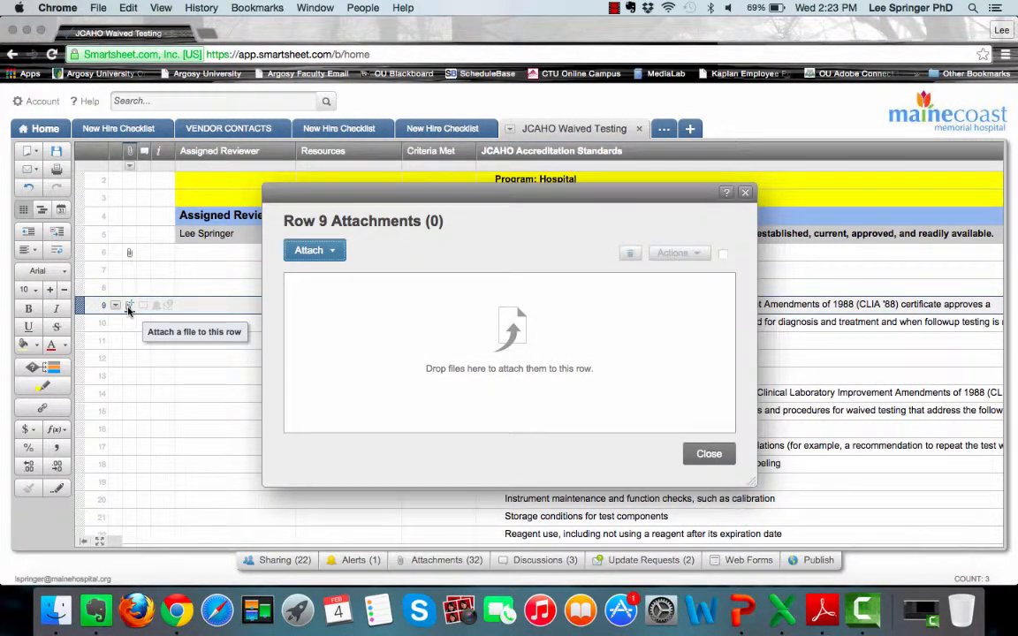
click(745, 192)
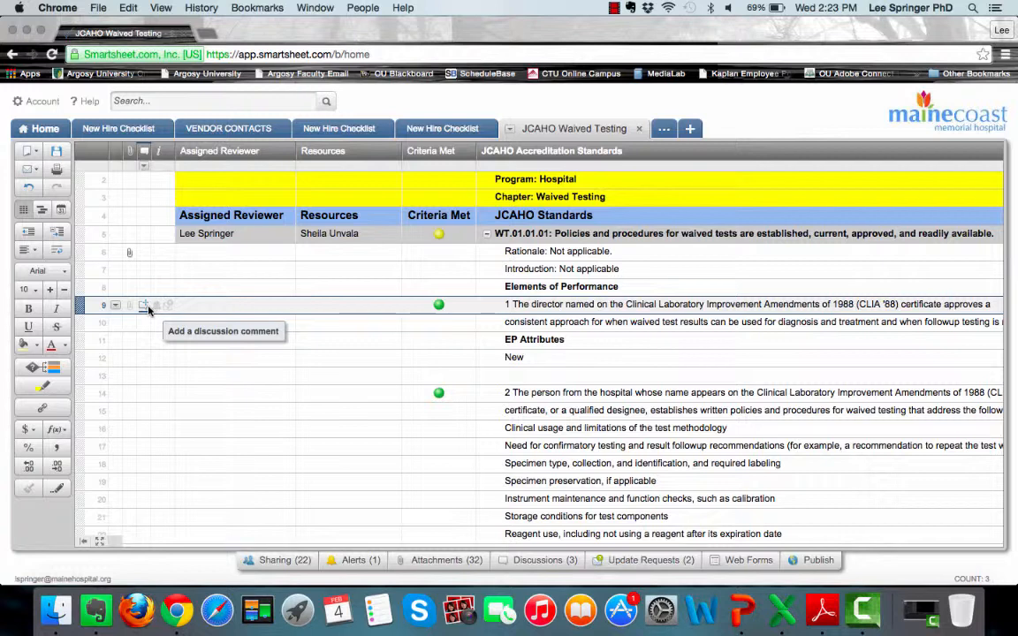
click(147, 307)
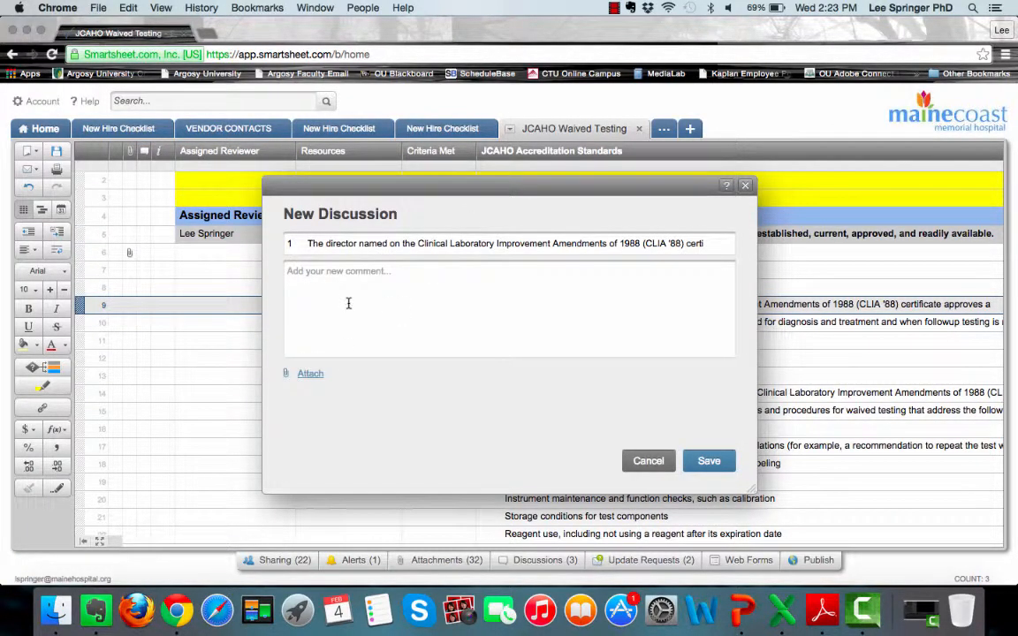
- Post the comment 'have you seen this document?' in row 9's discussion
click(315, 268)
text(hav)
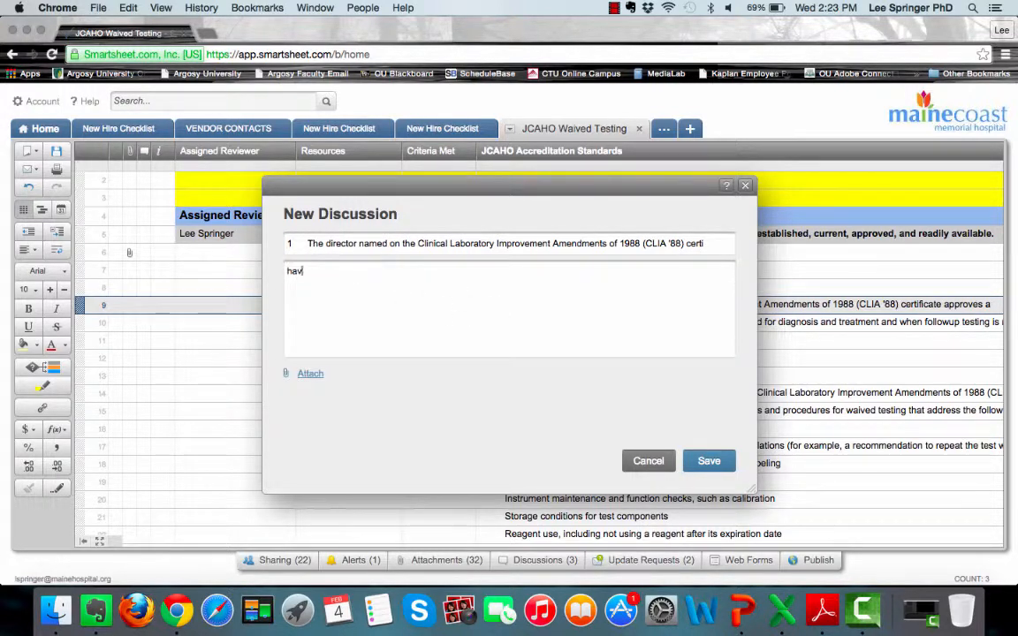
text(e you seen this document?)
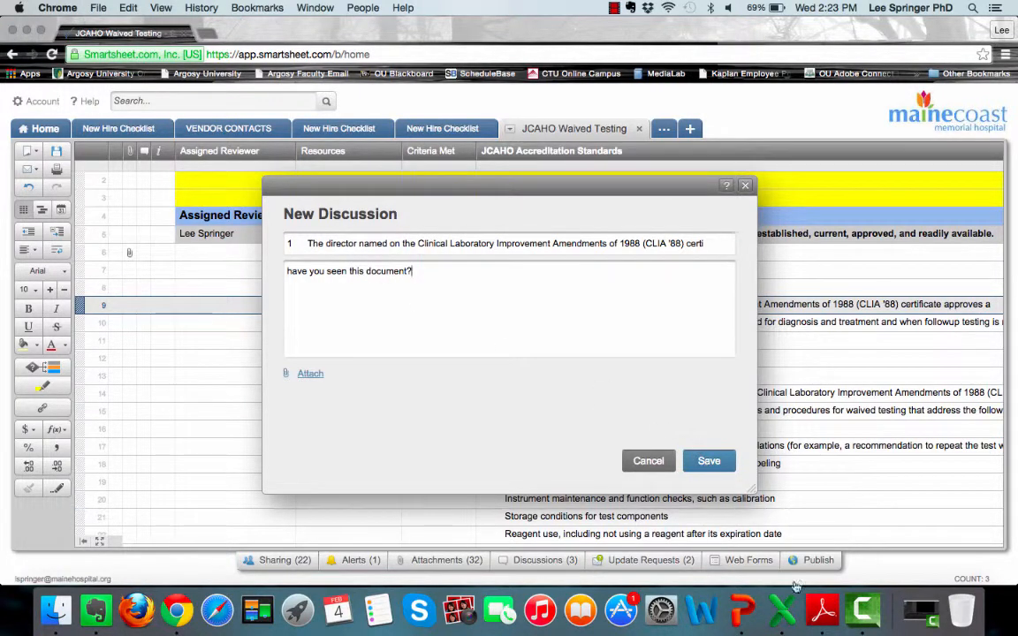
click(704, 474)
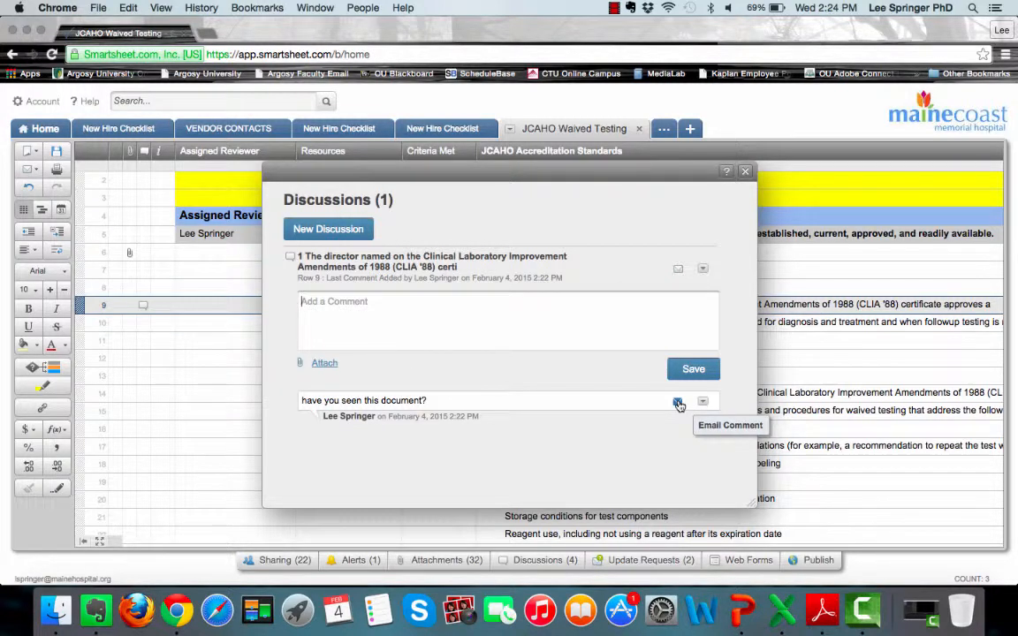
- Check the attachment sources, then delete the posted comment and return to the sheet
click(325, 364)
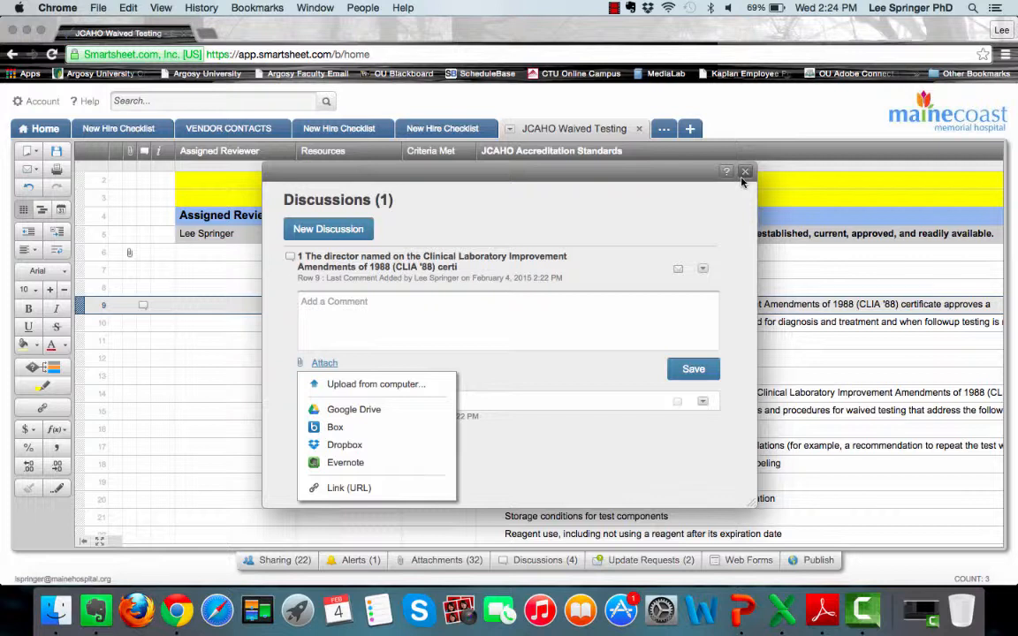
click(570, 344)
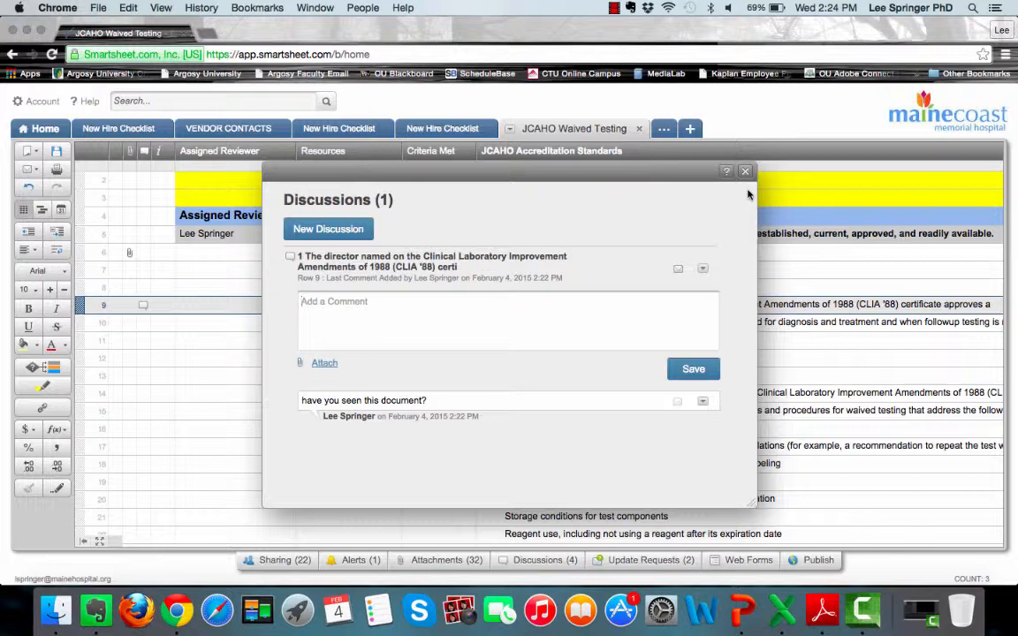
click(702, 404)
click(731, 491)
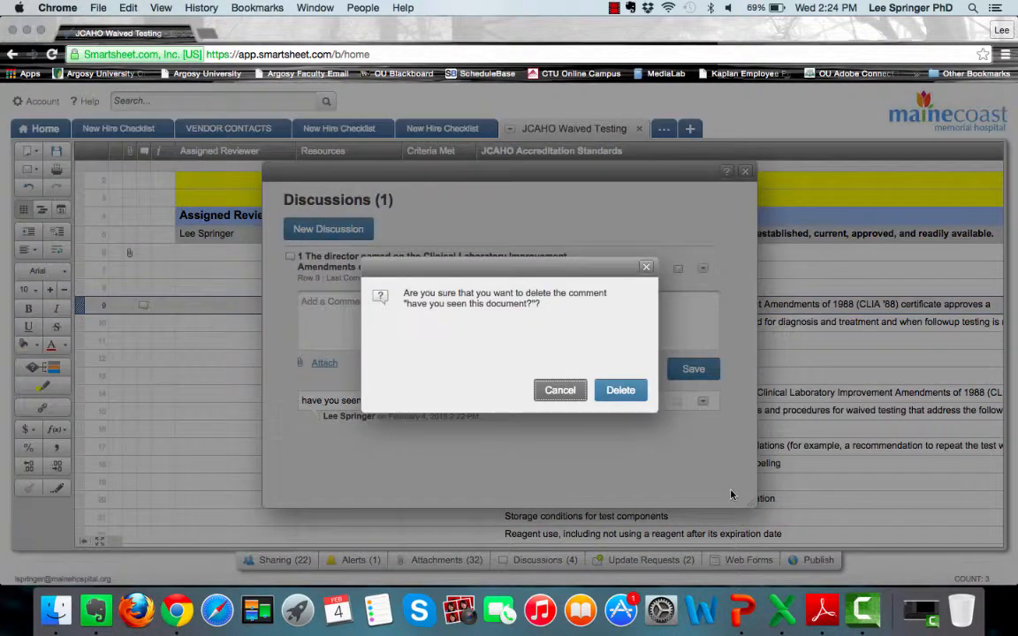
click(622, 390)
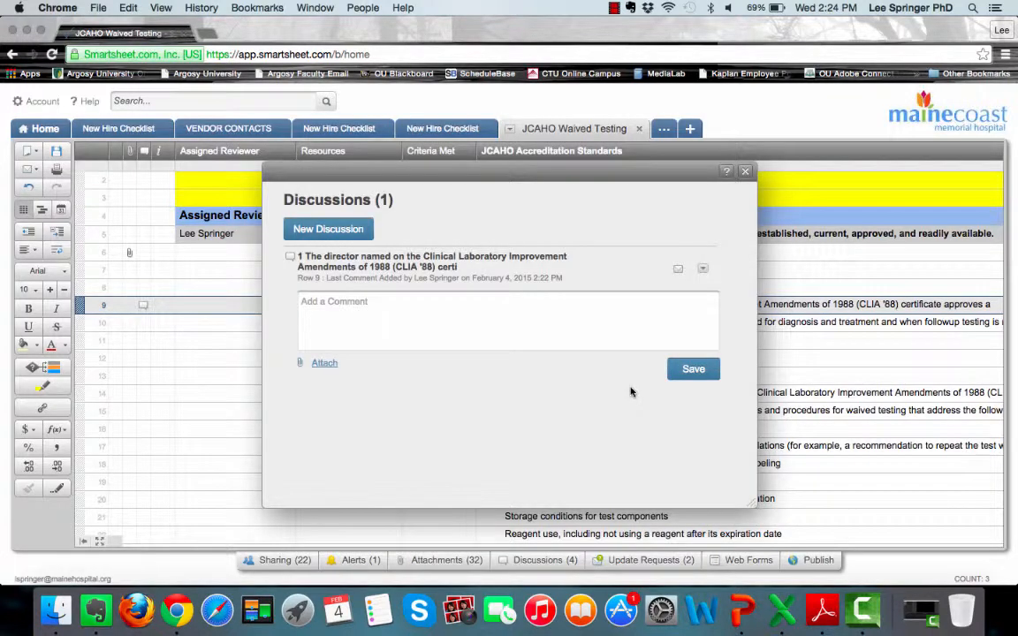
click(744, 170)
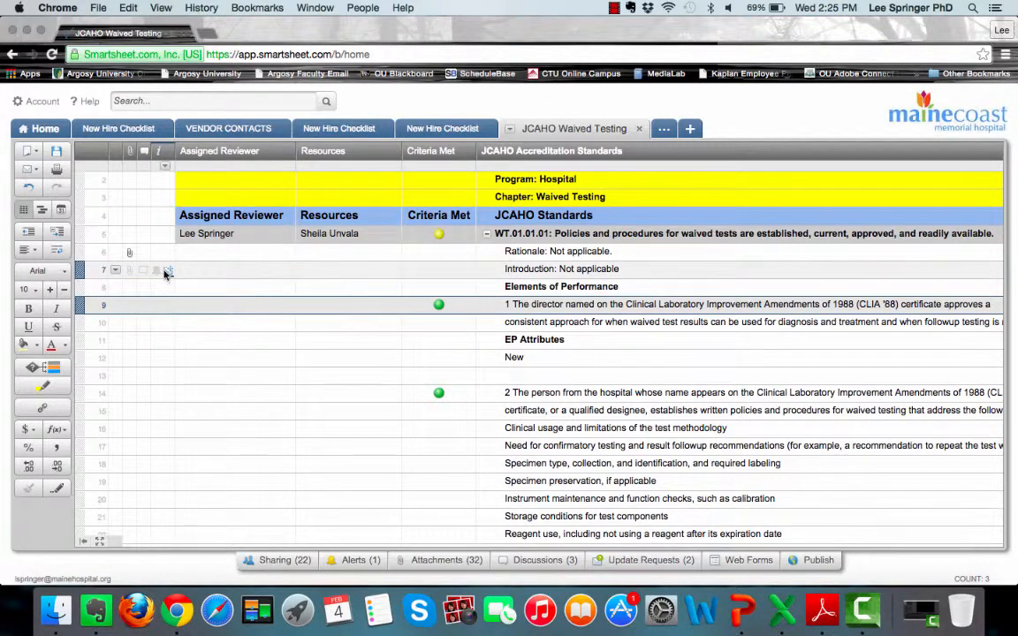
click(155, 274)
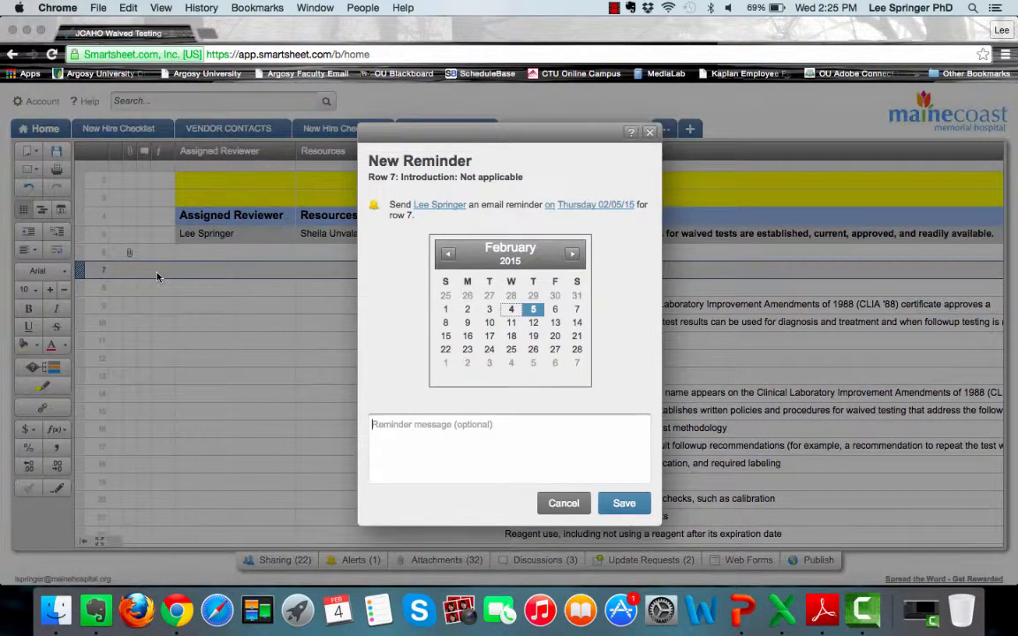
click(650, 133)
scroll(247, 466, down, 3)
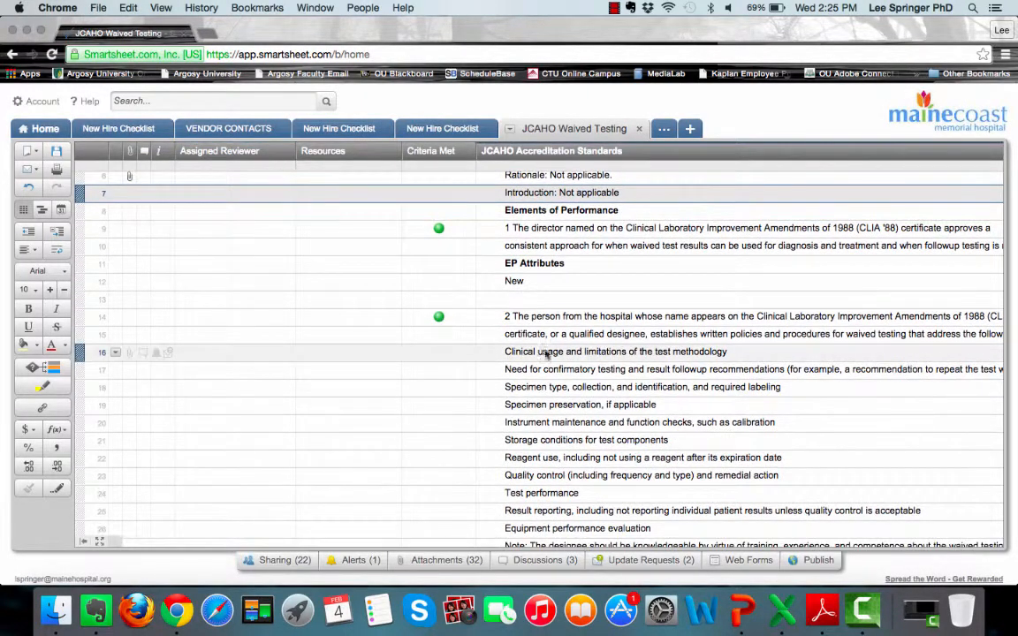
click(469, 318)
click(472, 321)
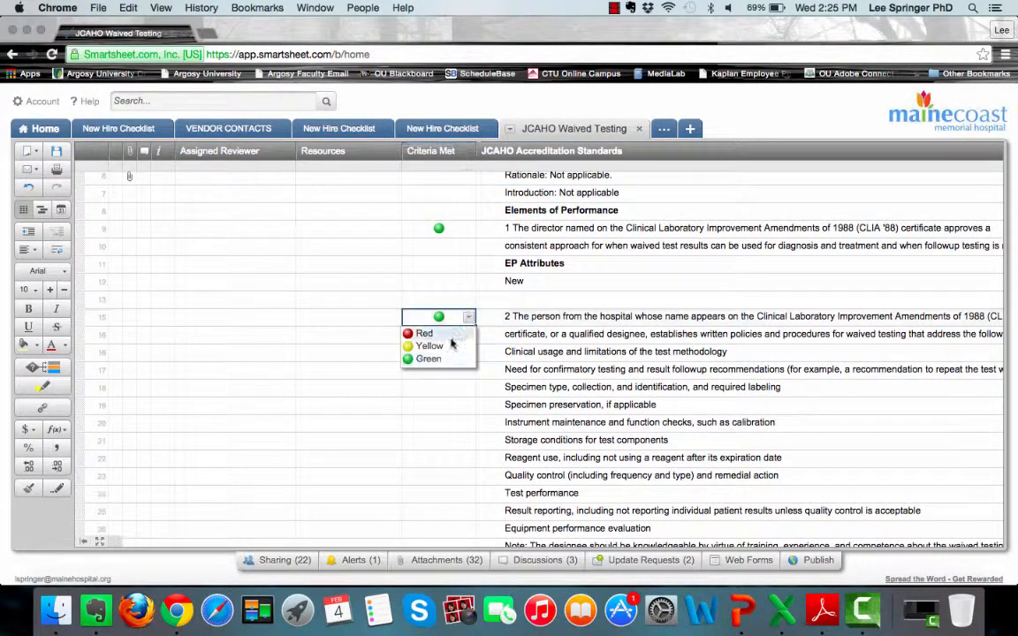
click(446, 346)
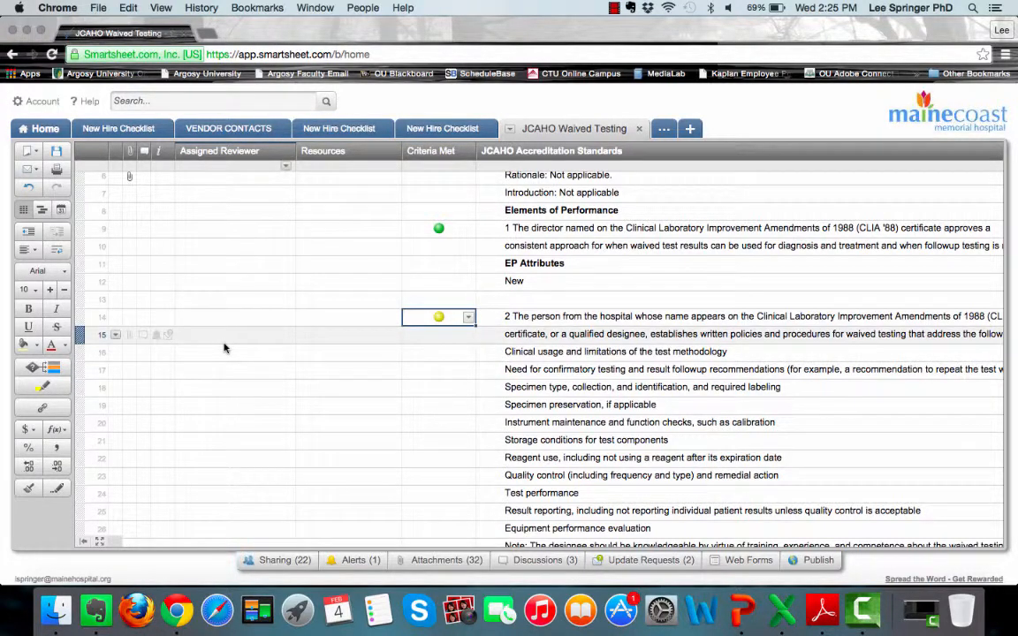
scroll(224, 348, up, 2)
scroll(223, 348, up, 1)
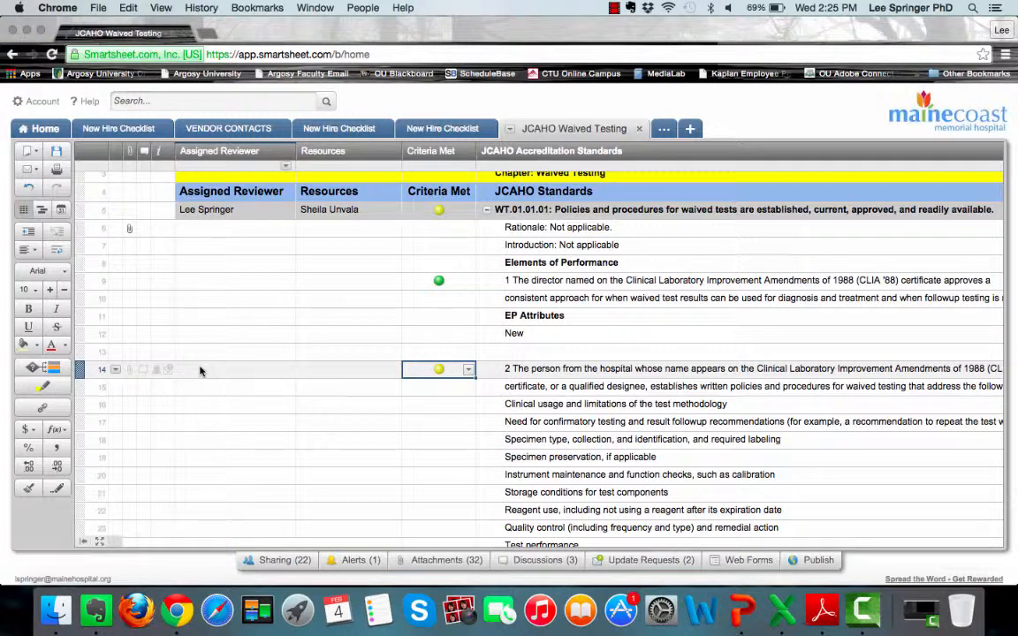
- Start a reminder for row 14 dated Monday August 3, 2015
click(159, 371)
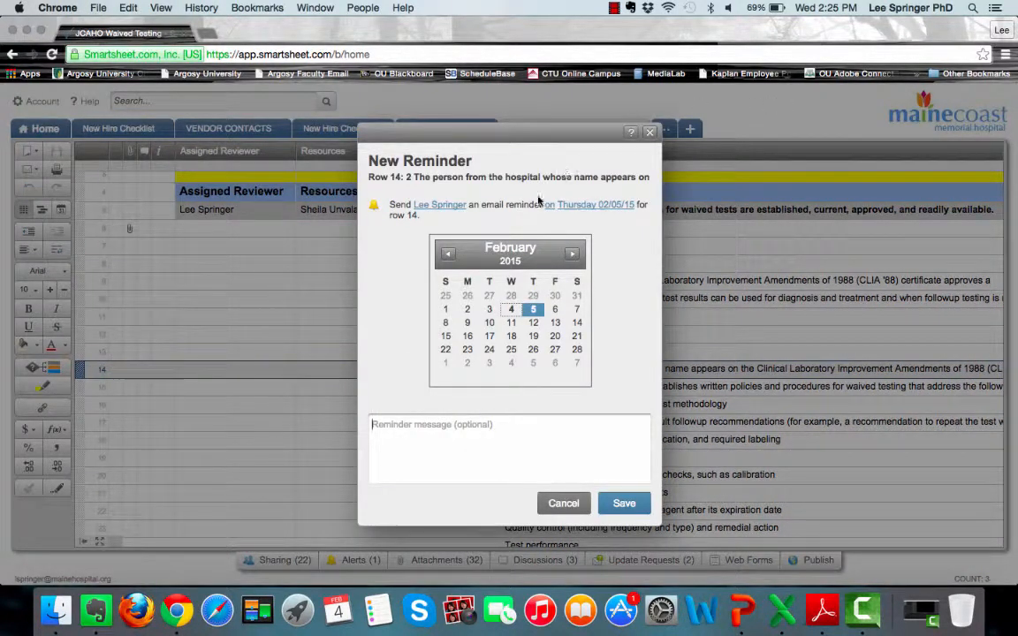
click(572, 254)
click(571, 254)
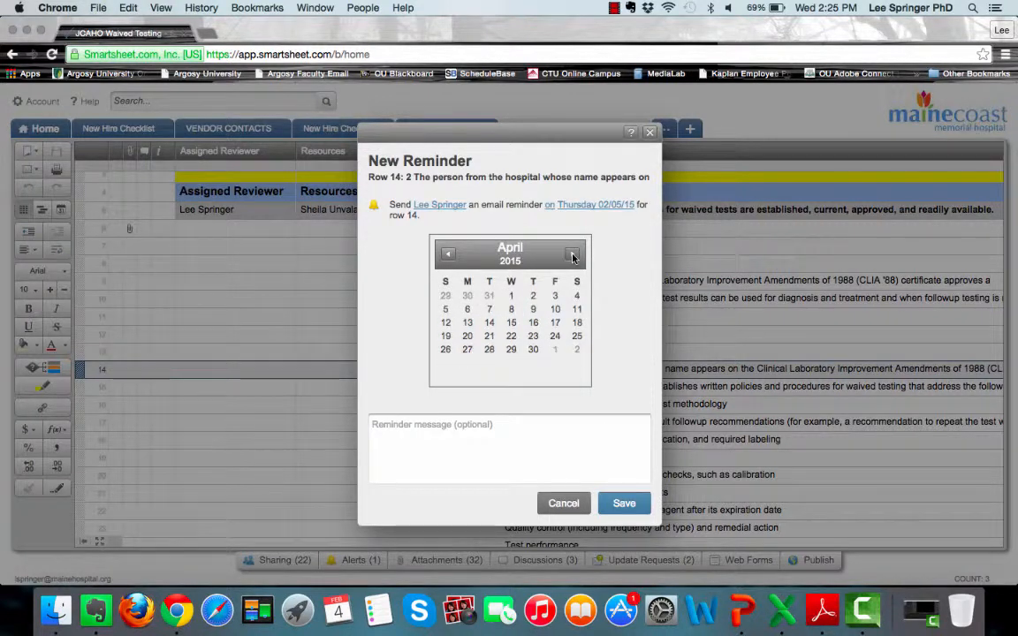
click(571, 255)
click(571, 254)
click(571, 255)
click(572, 254)
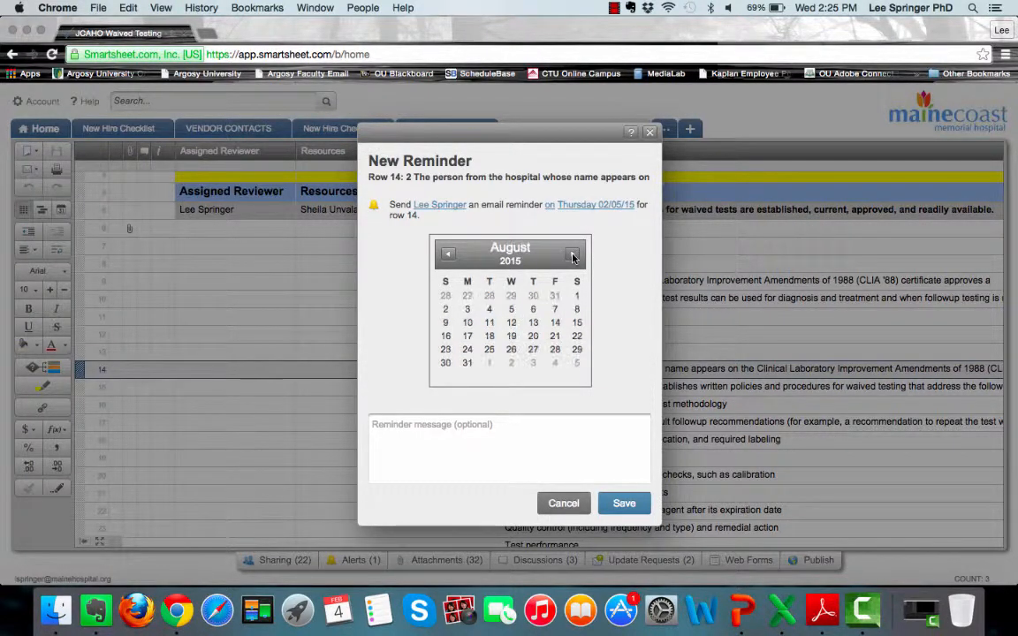
click(577, 299)
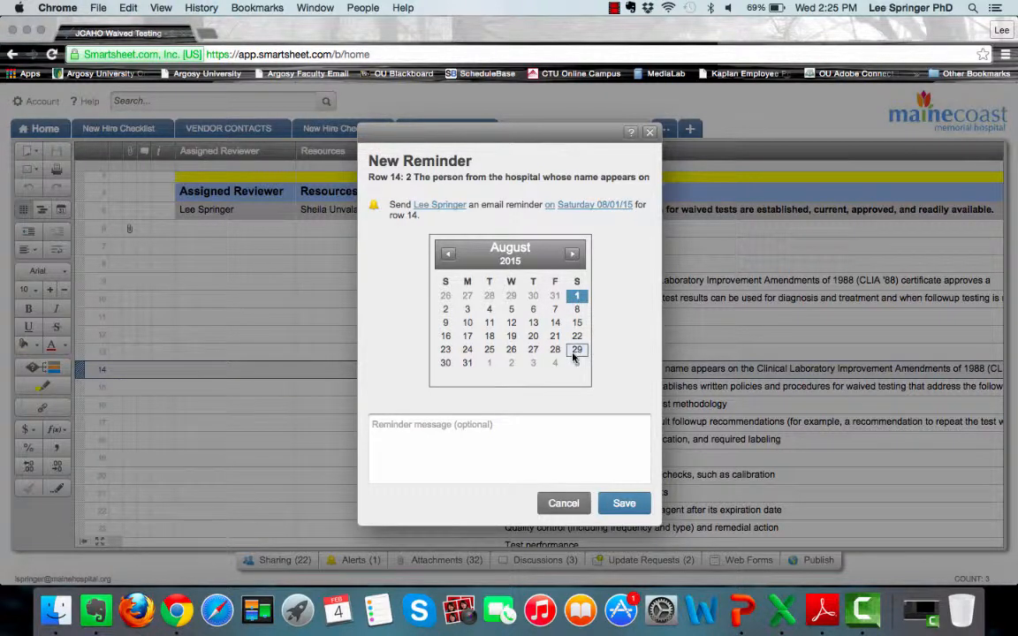
click(468, 309)
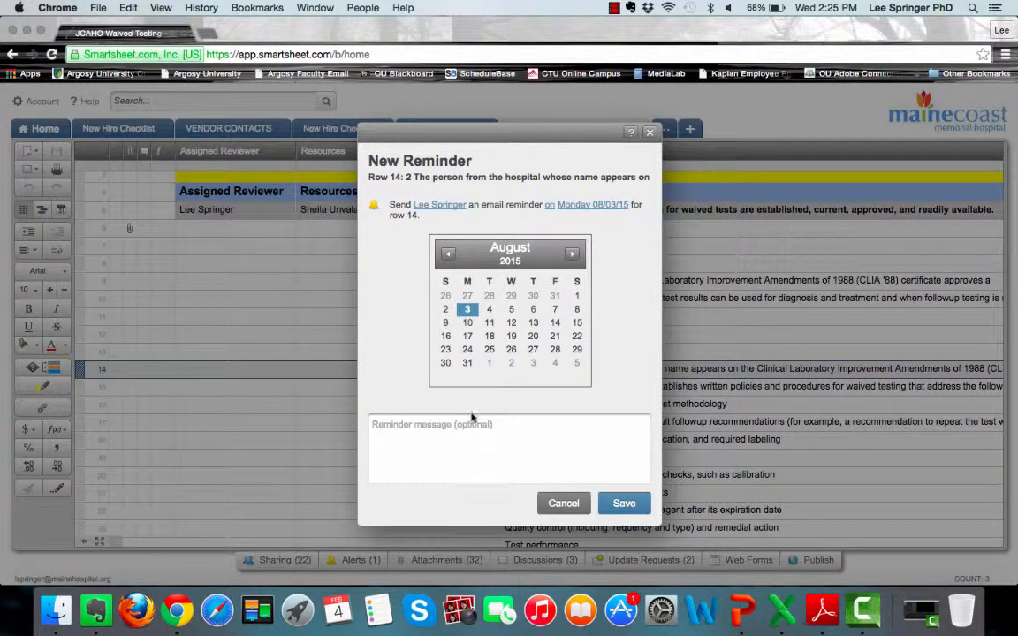
- Add the reminder message 'Make sure you update the file for this' and save it
click(553, 206)
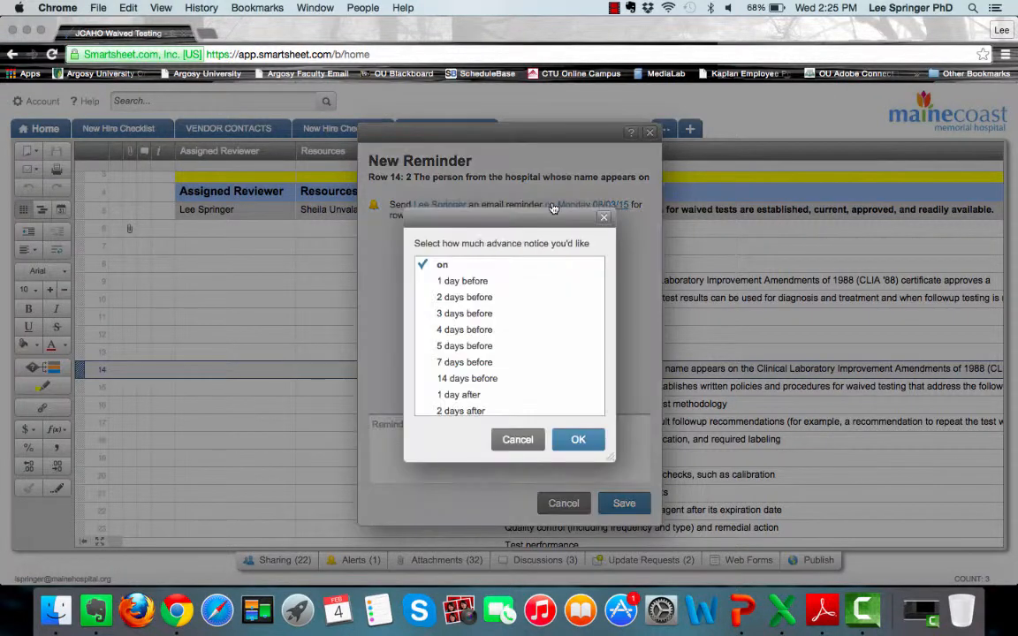
click(604, 217)
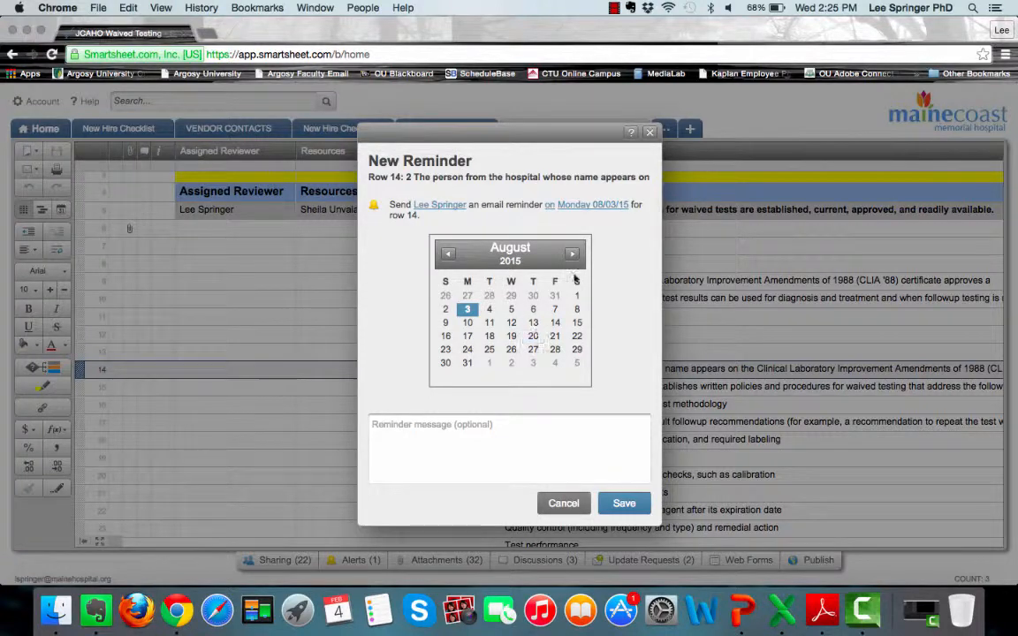
click(588, 205)
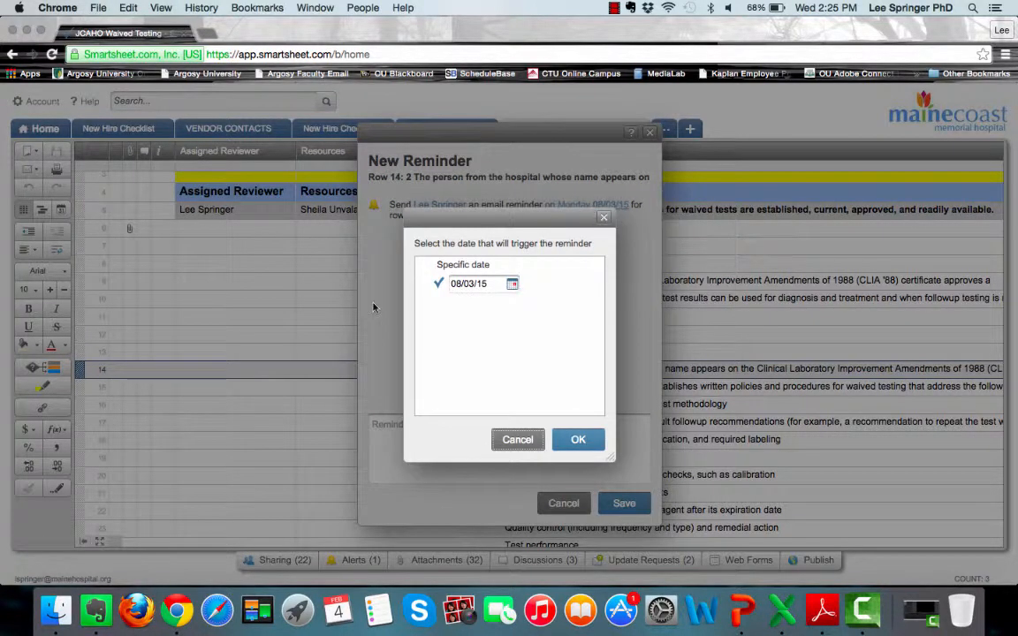
click(603, 218)
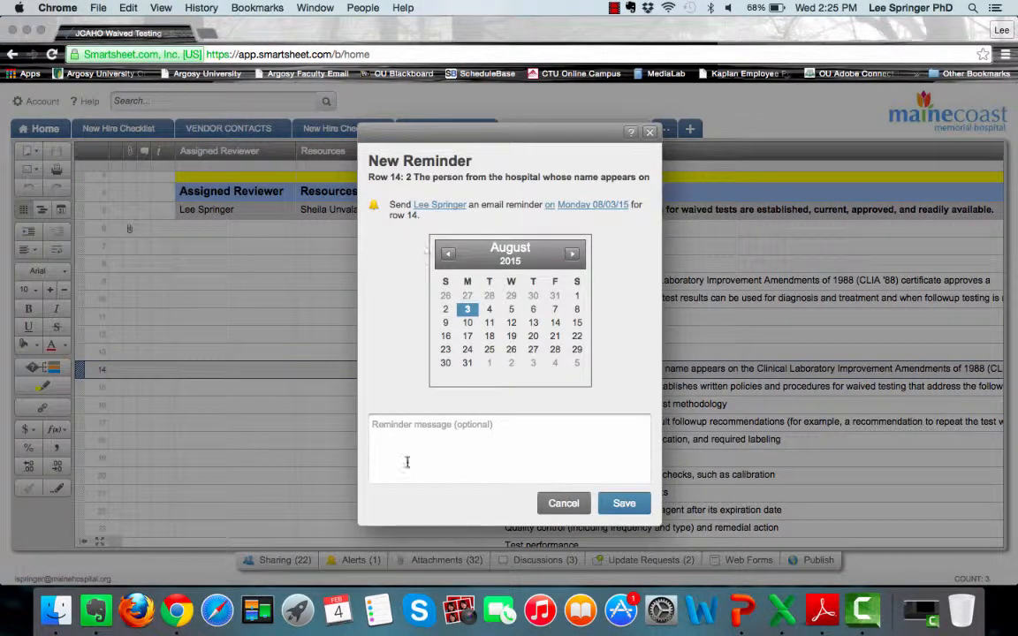
click(399, 433)
text(Make)
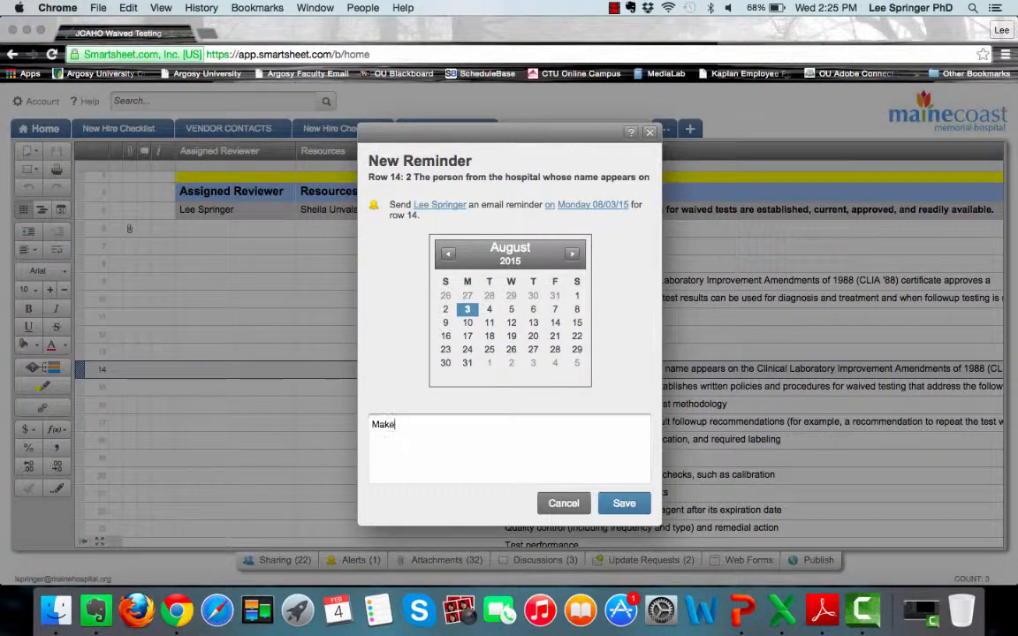
text( sure you up)
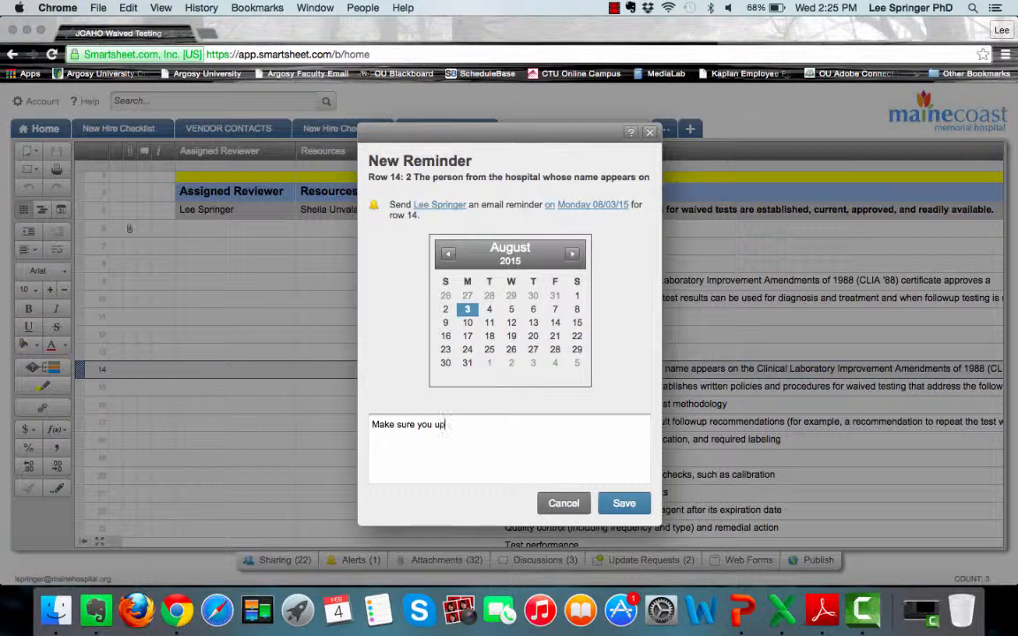
text(date the file for this)
click(622, 504)
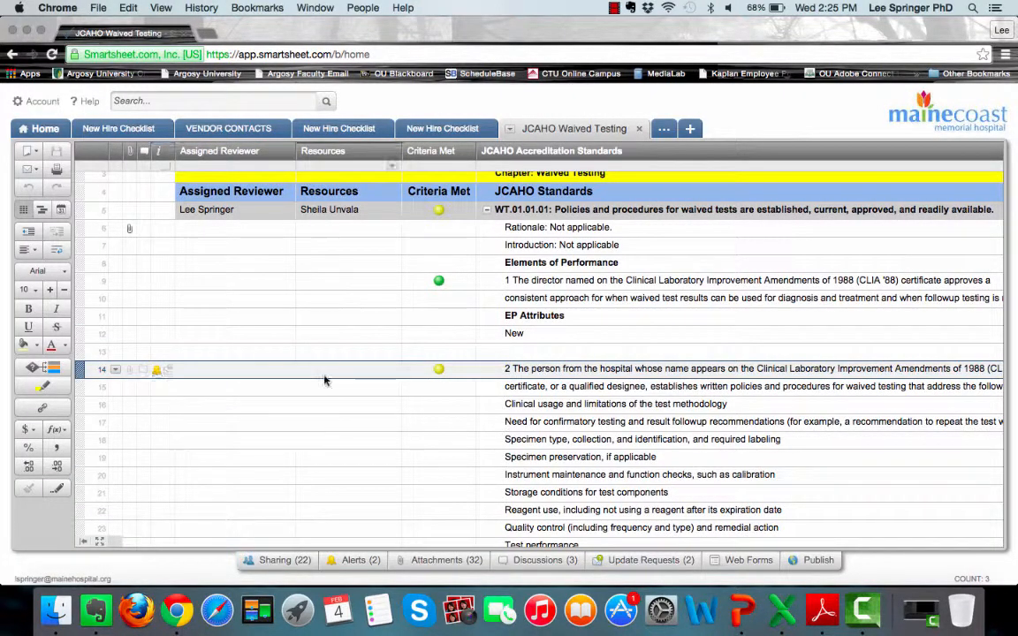
- Set row 14's Criteria Met status to Green
click(465, 374)
click(469, 371)
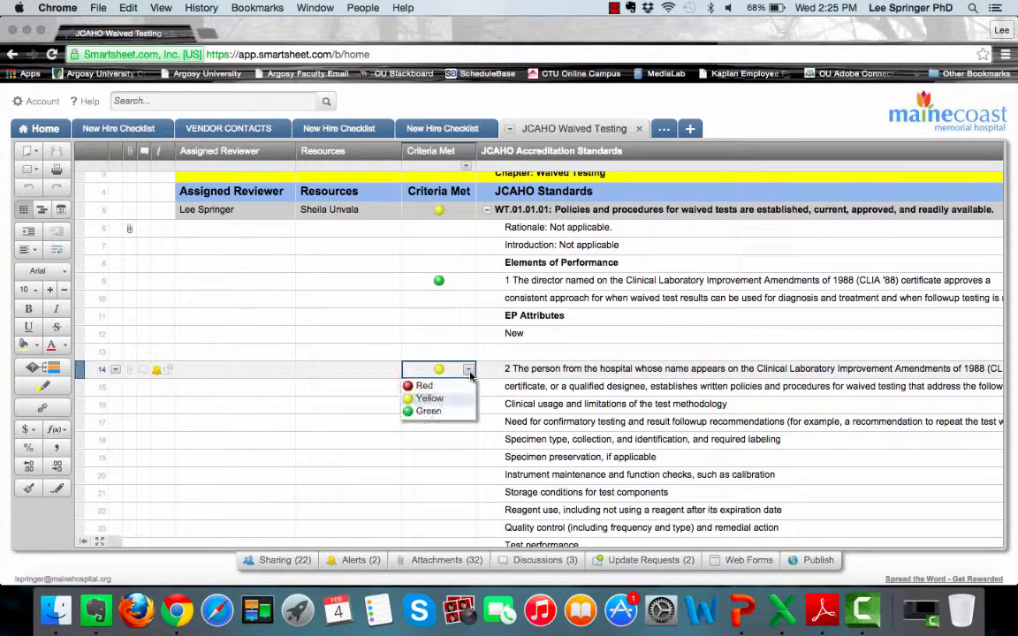
click(429, 411)
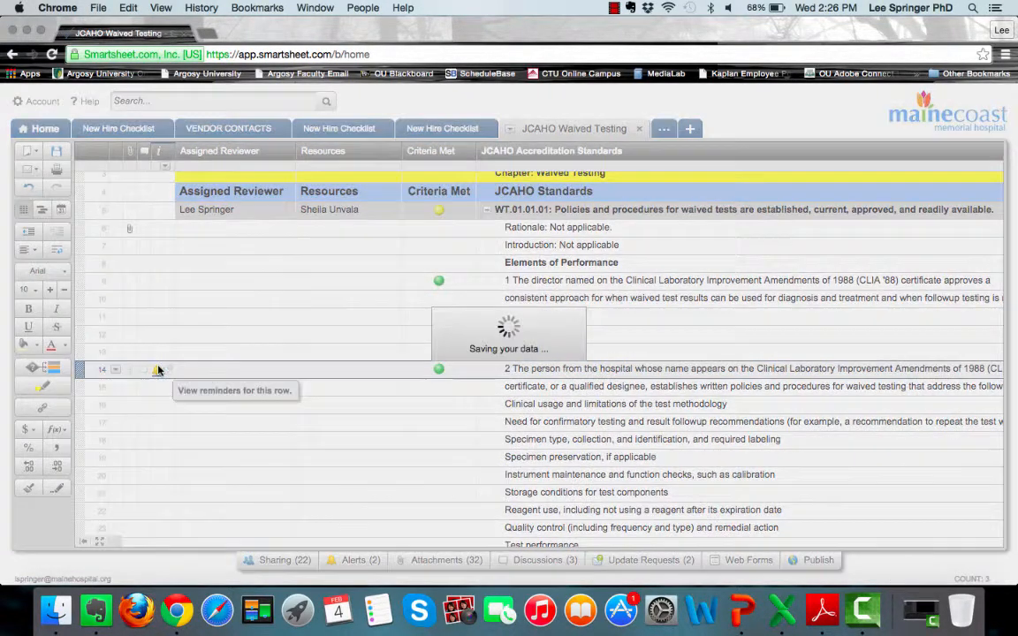
- Delete the email reminder on row 14 and close the Reminders list
click(157, 369)
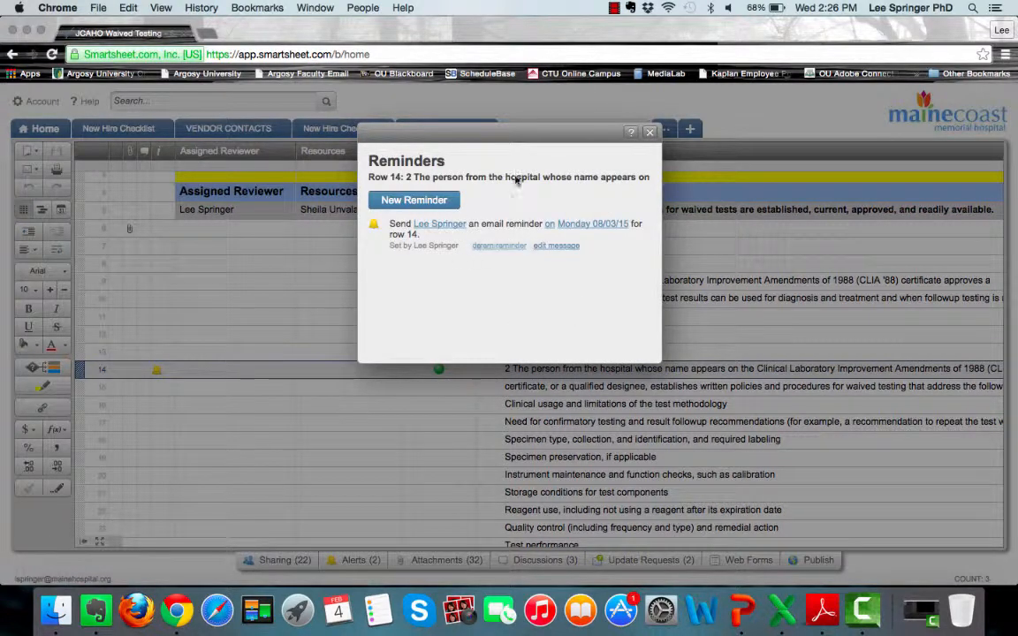
click(649, 132)
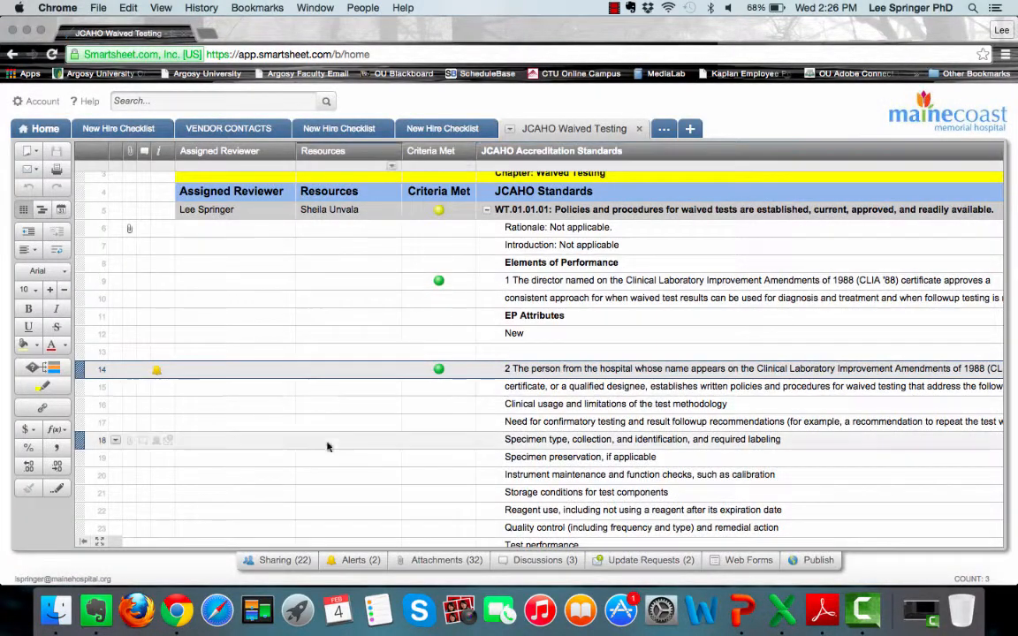
click(156, 371)
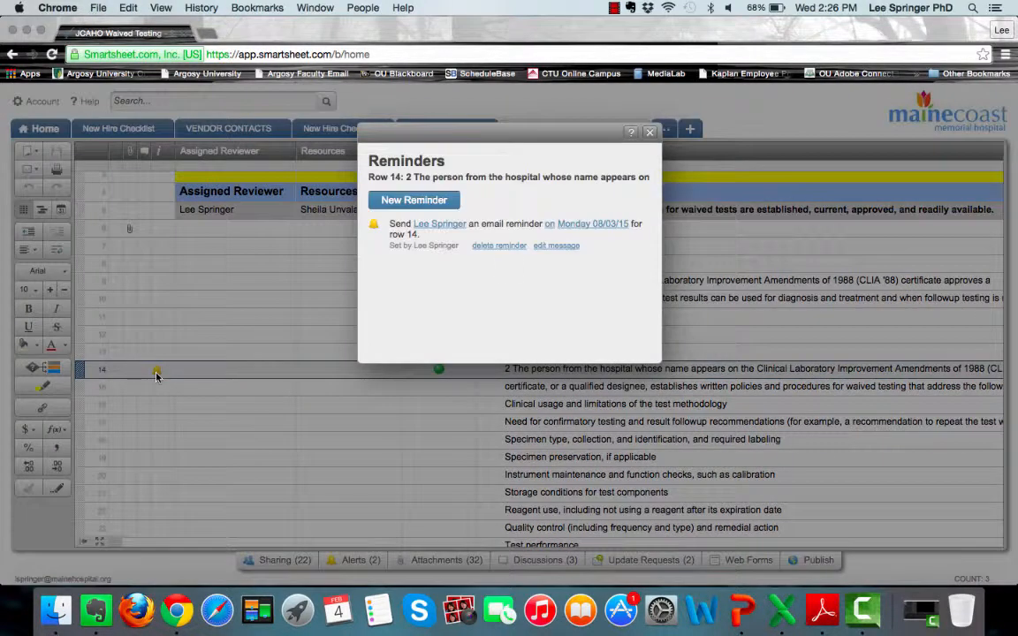
click(508, 246)
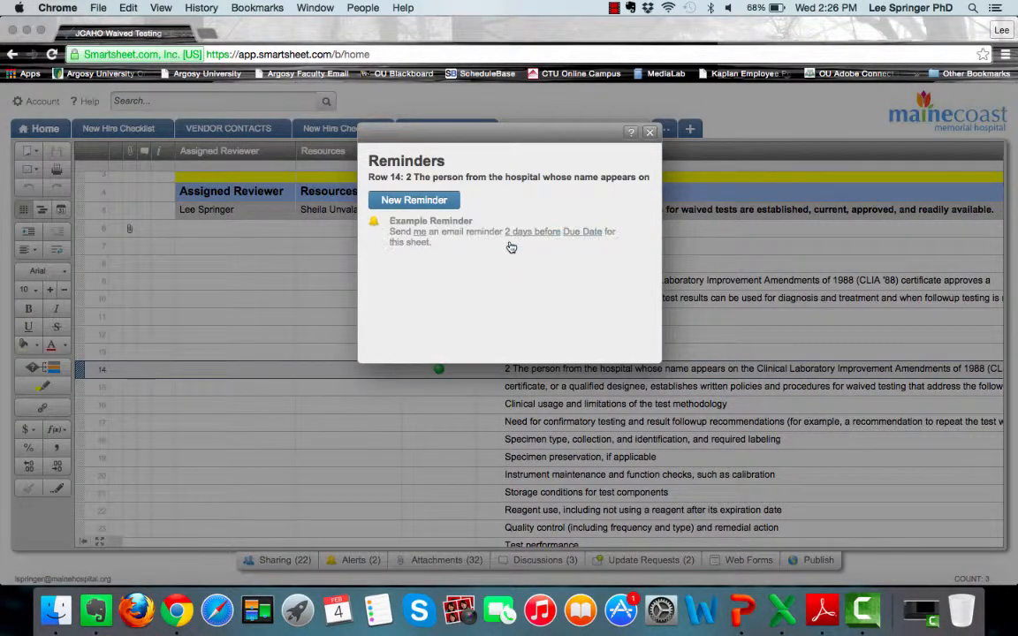
click(649, 132)
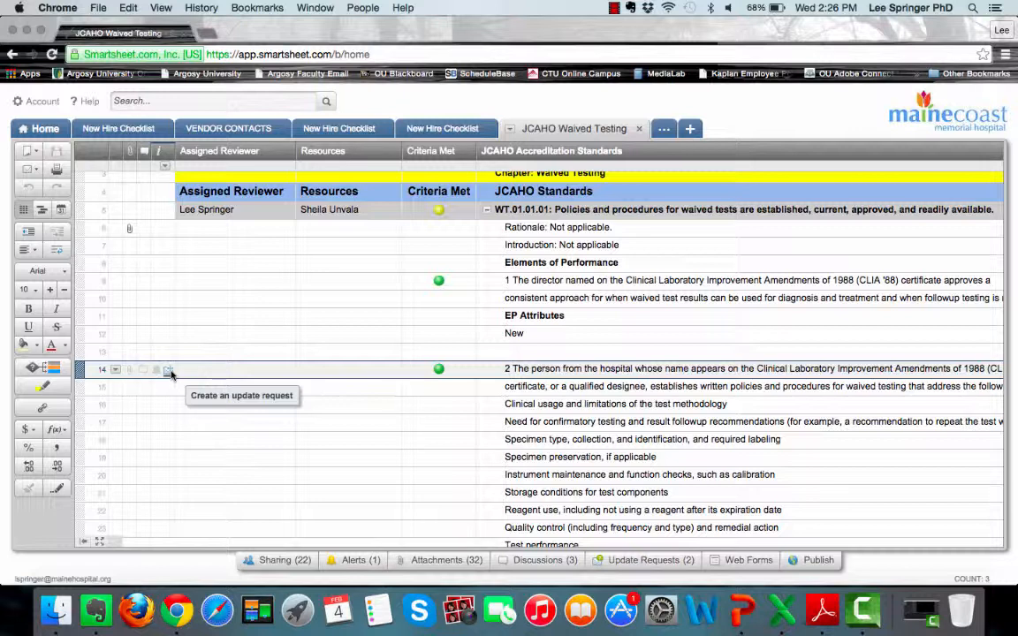
click(170, 372)
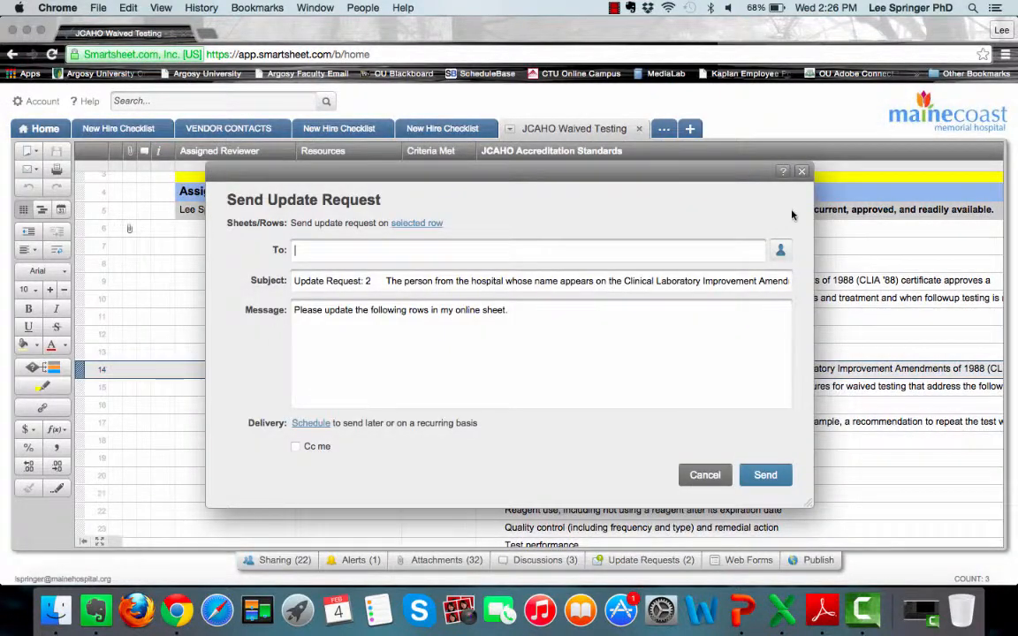
click(781, 252)
scroll(446, 433, down, 5)
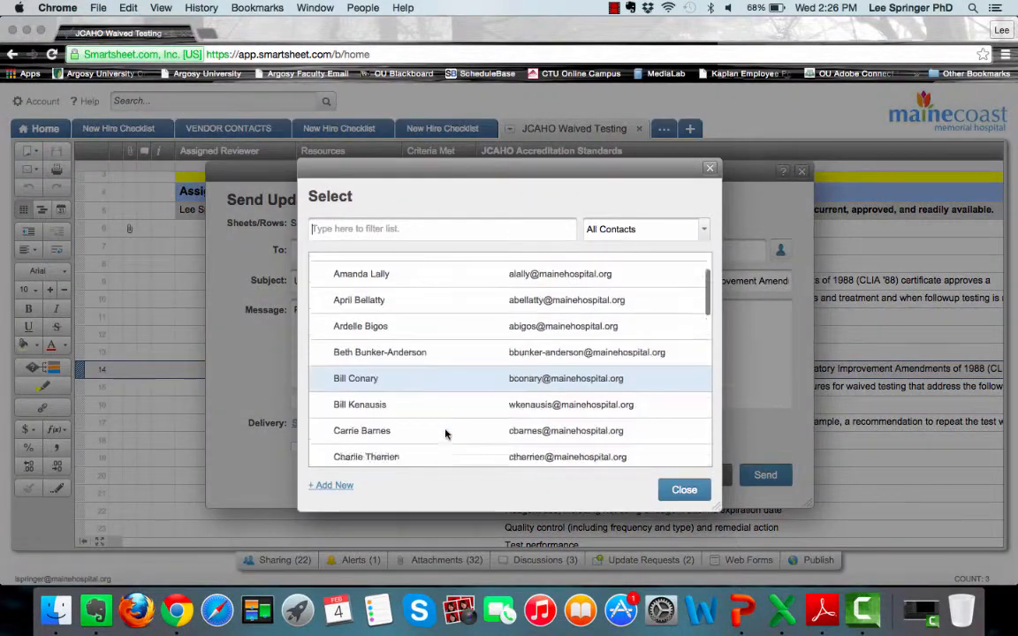
scroll(446, 434, up, 4)
click(709, 169)
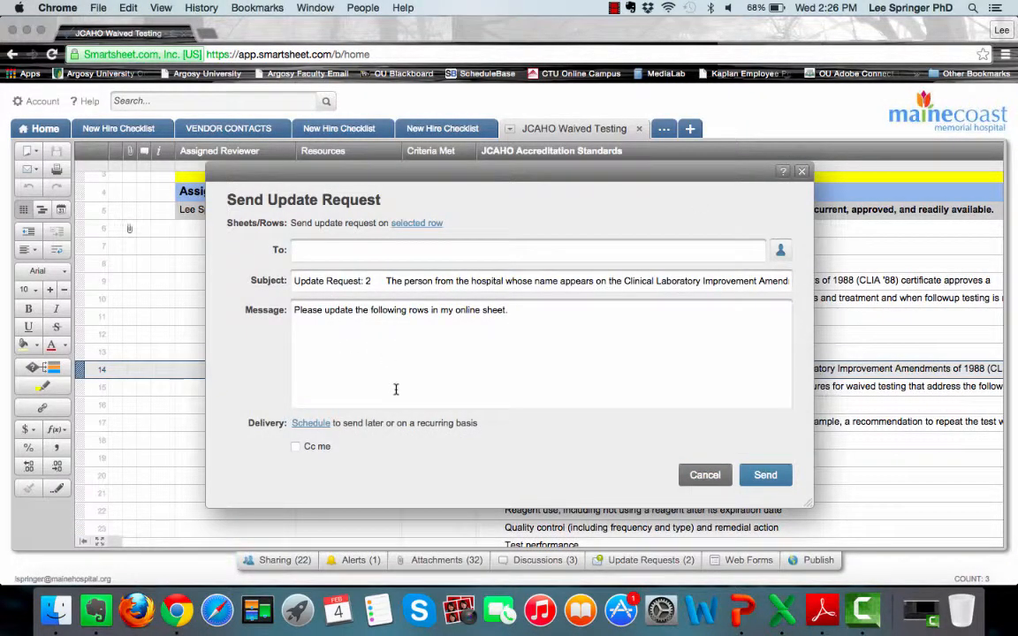
click(801, 174)
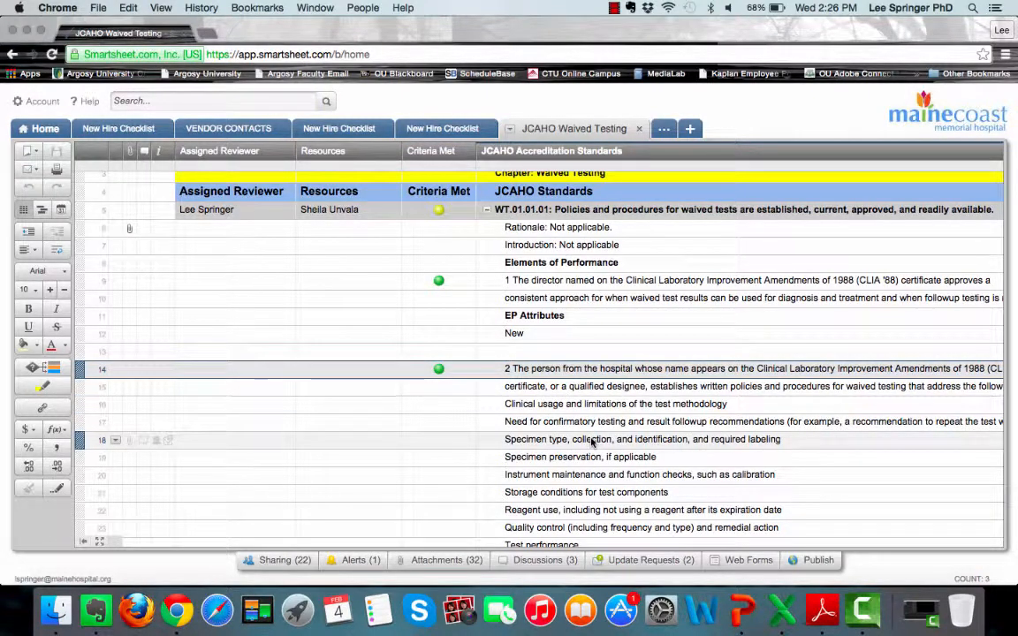
scroll(587, 371, down, 3)
scroll(588, 352, down, 10)
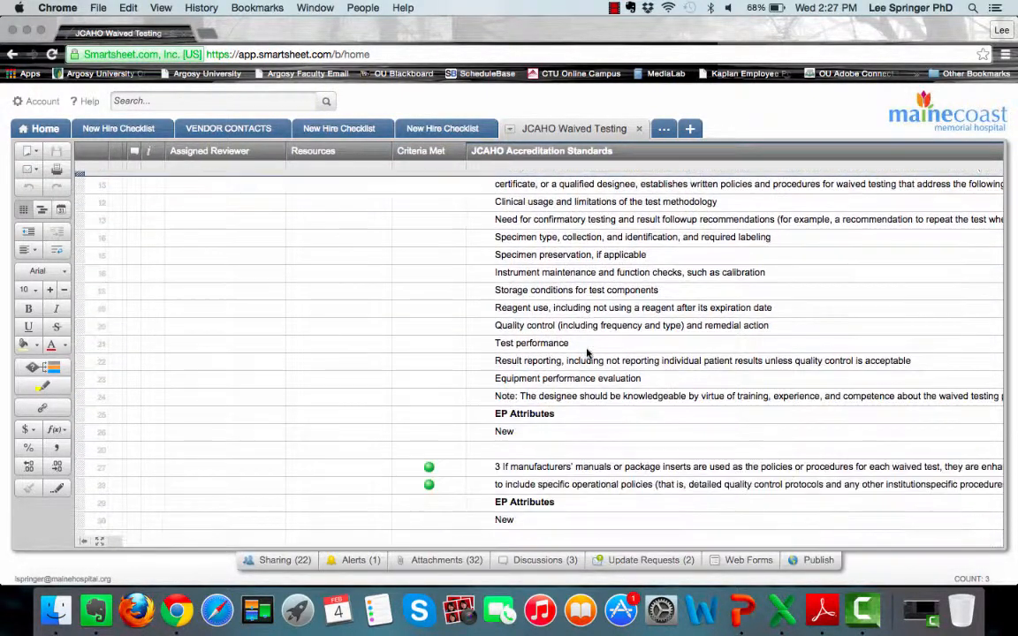
scroll(587, 352, up, 10)
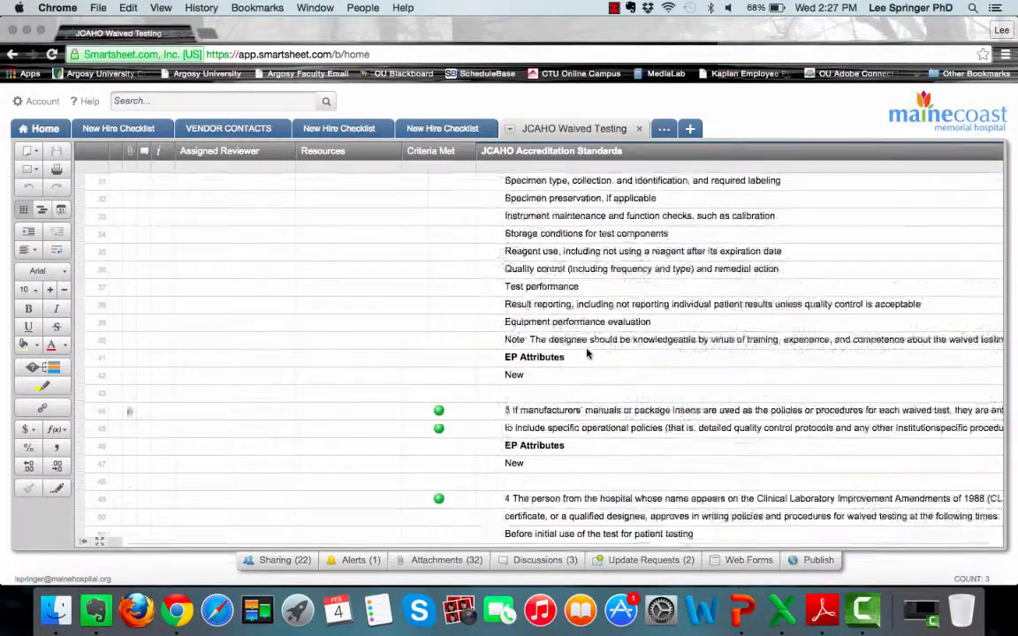